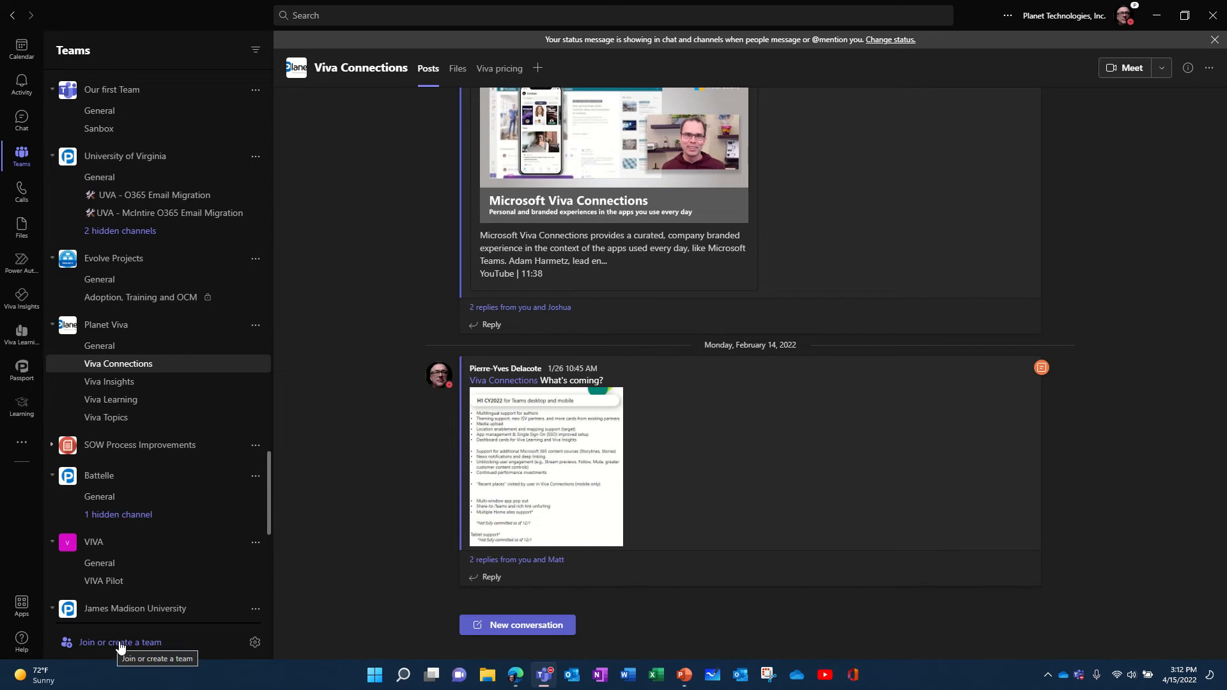
# Step: Start creating a new team based on an existing team you already own
pyautogui.click(115, 646)
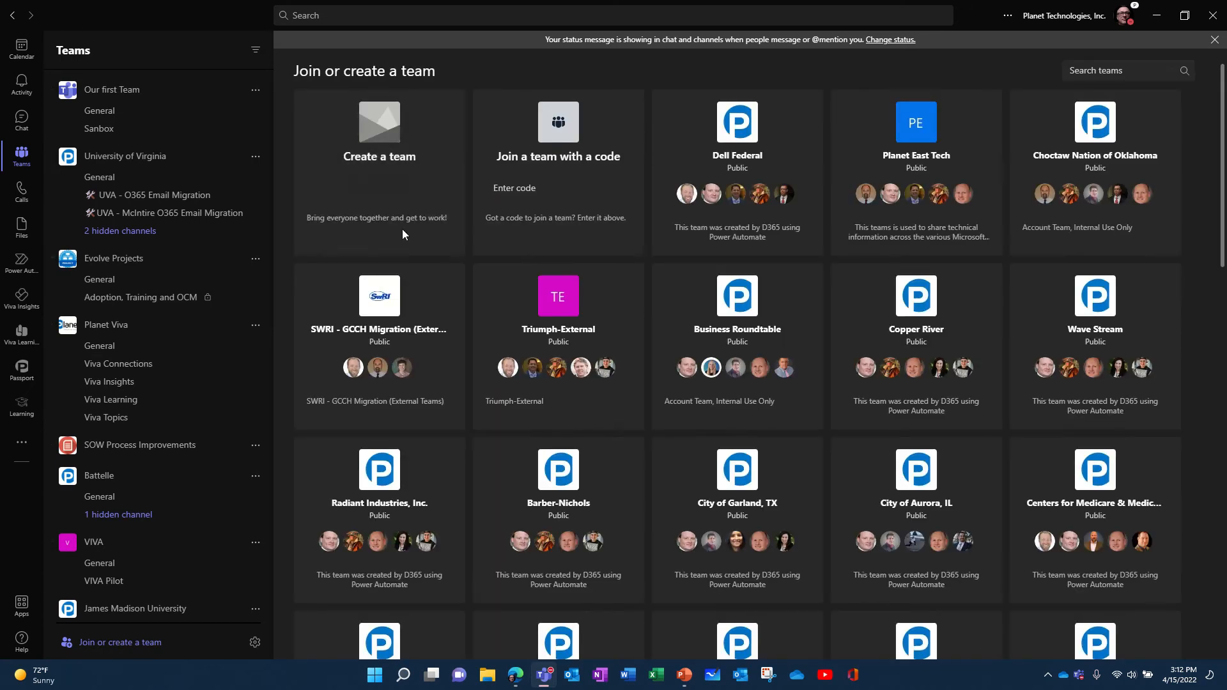
pyautogui.click(401, 228)
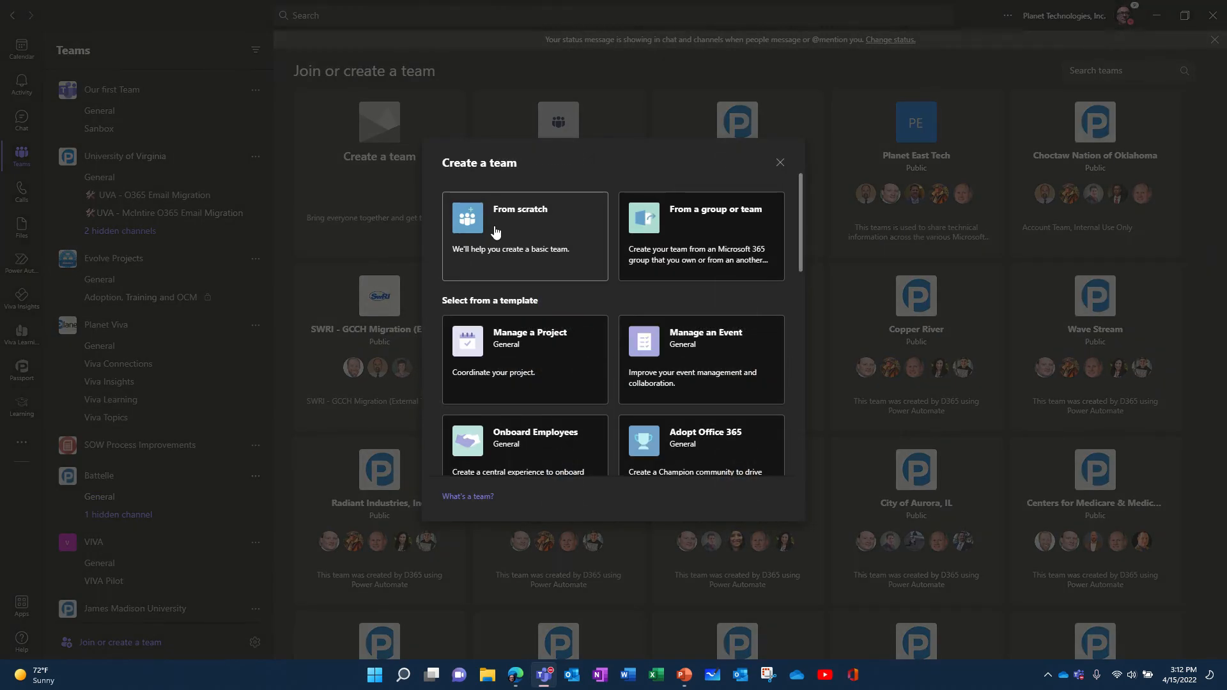
pyautogui.click(712, 224)
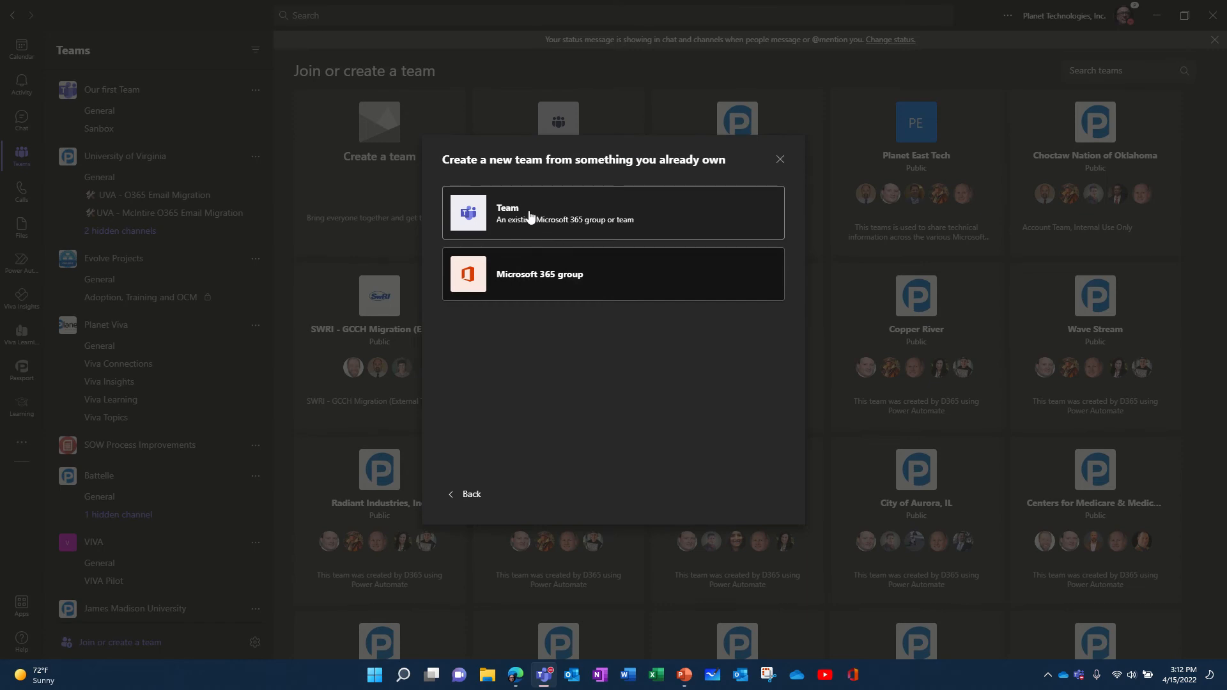
pyautogui.click(533, 219)
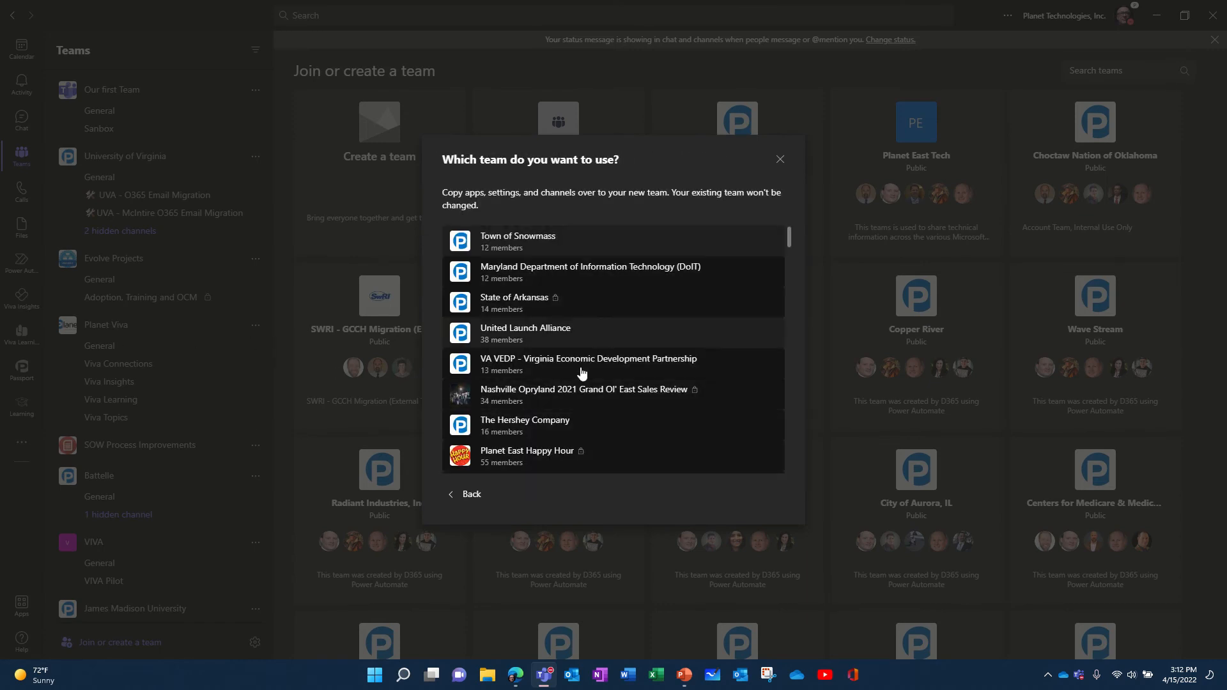
# Step: Choose the Planet Viva team as the template for the new team
pyautogui.scroll(-4, 543, 418)
pyautogui.scroll(-5, 543, 416)
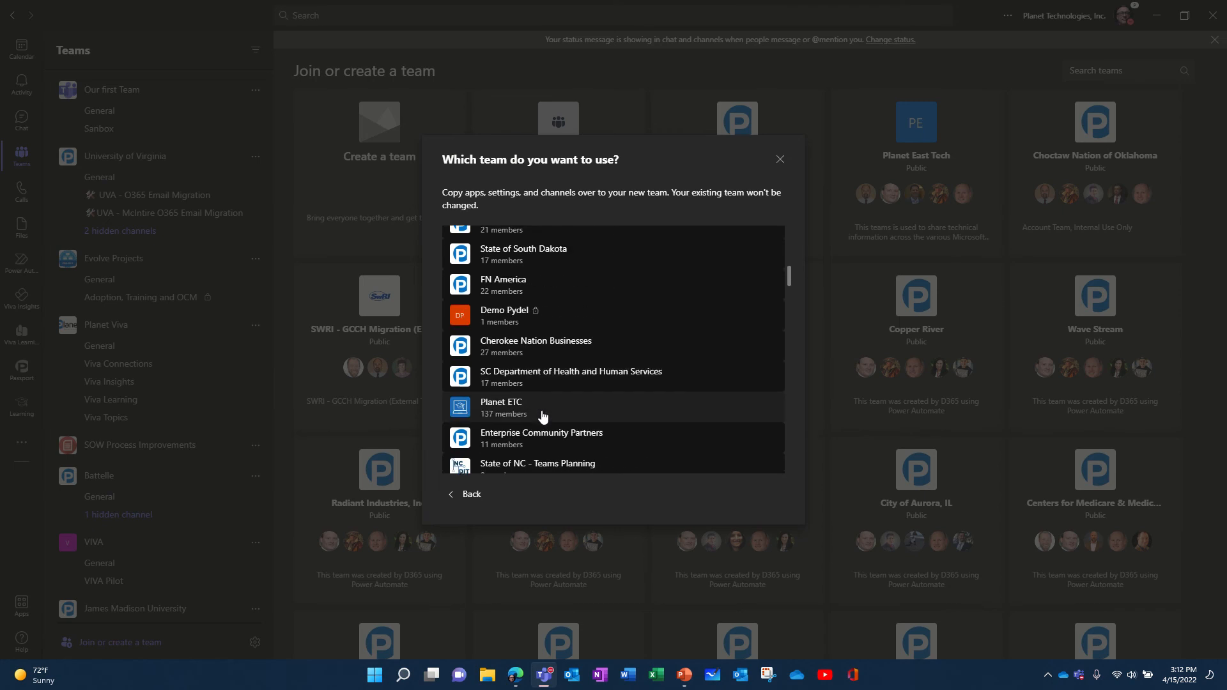
pyautogui.scroll(-2, 543, 417)
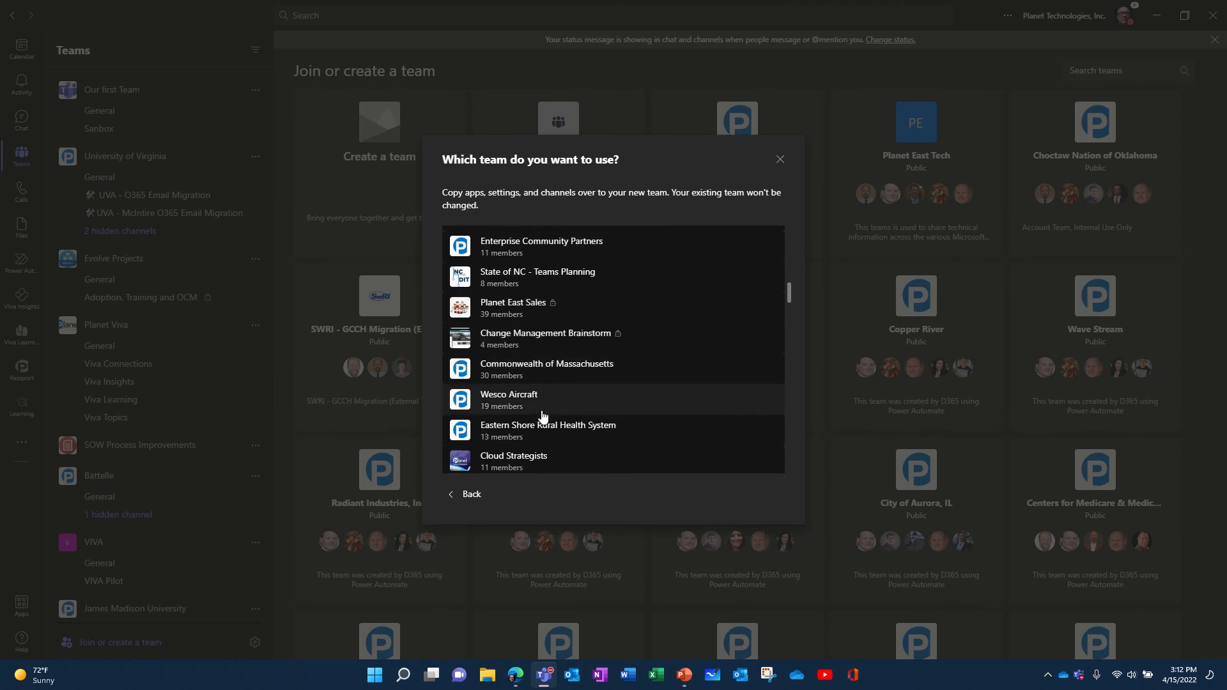
pyautogui.scroll(-10, 543, 417)
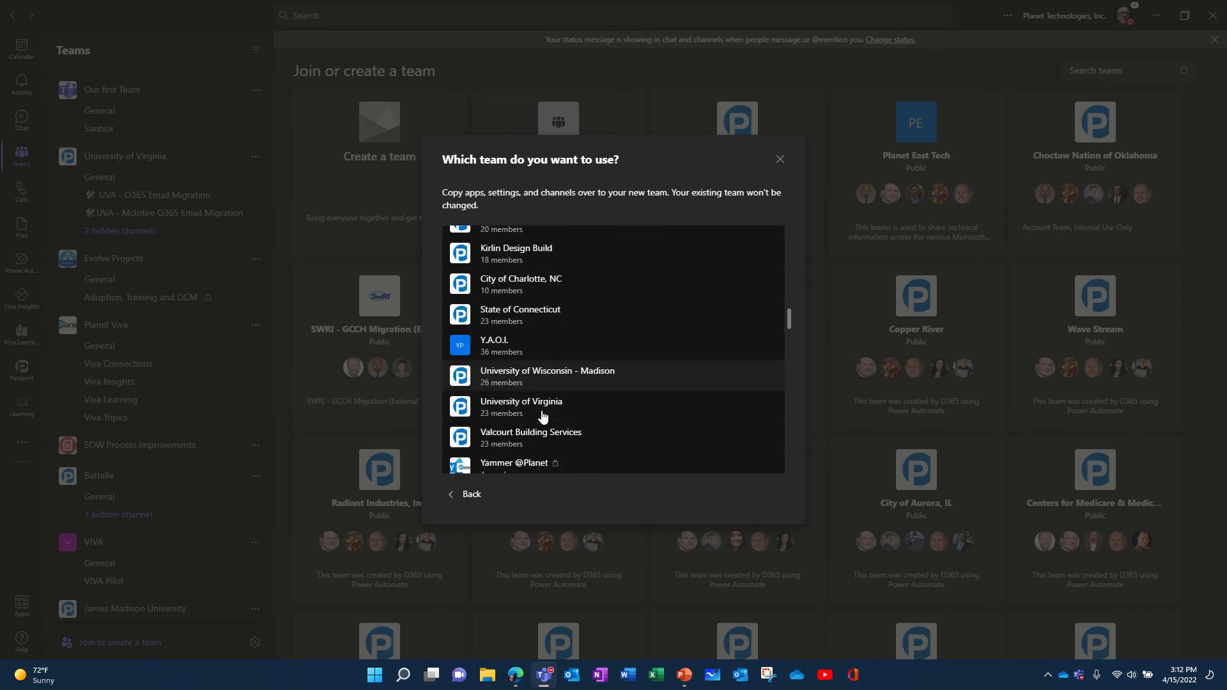
pyautogui.scroll(-3, 543, 416)
pyautogui.scroll(-5, 543, 417)
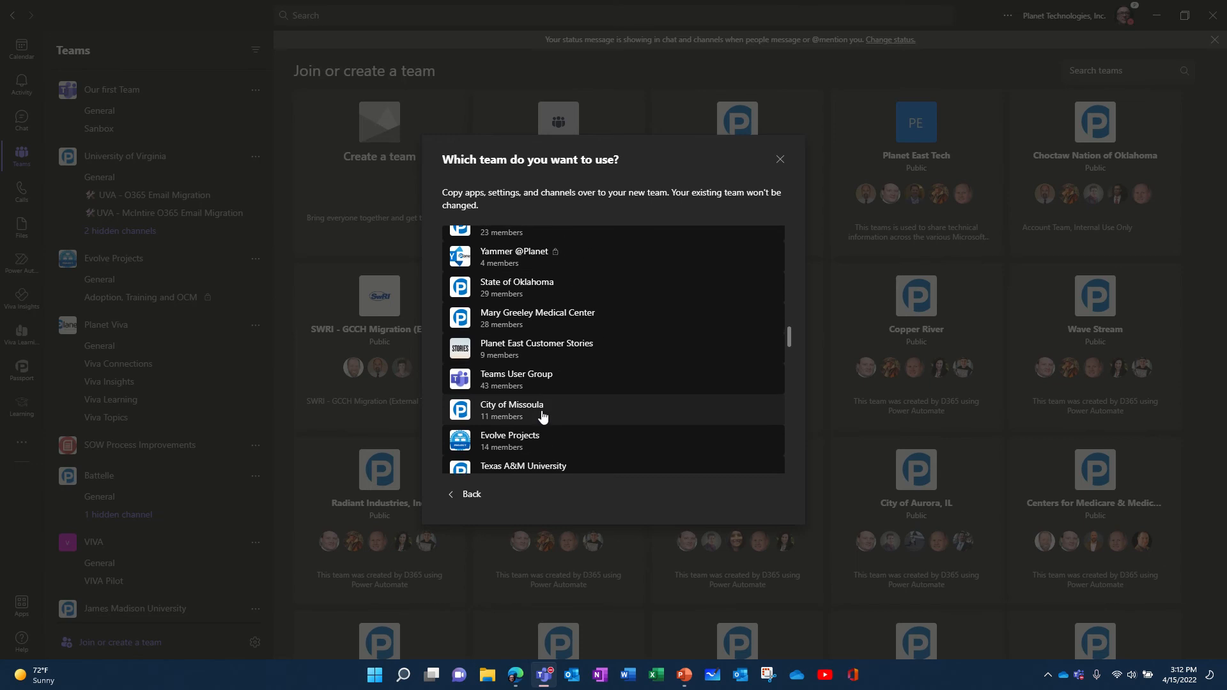
pyautogui.scroll(-4, 543, 417)
pyautogui.scroll(-8, 544, 417)
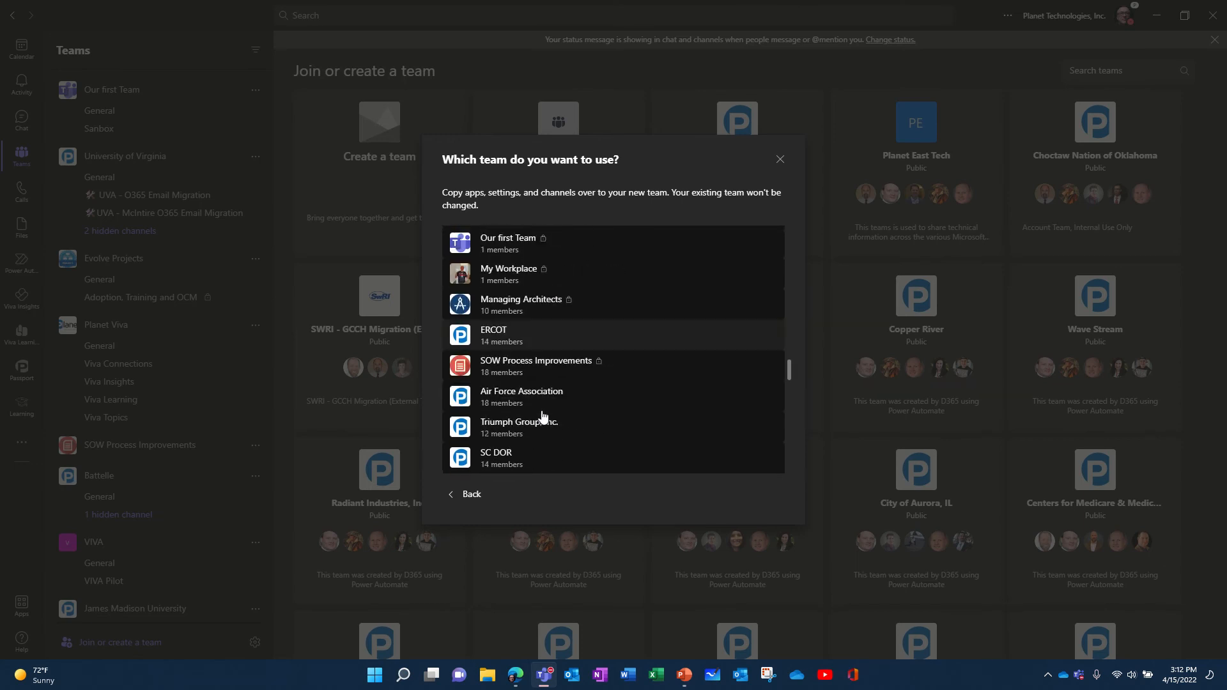
pyautogui.scroll(-4, 544, 417)
pyautogui.scroll(-11, 543, 417)
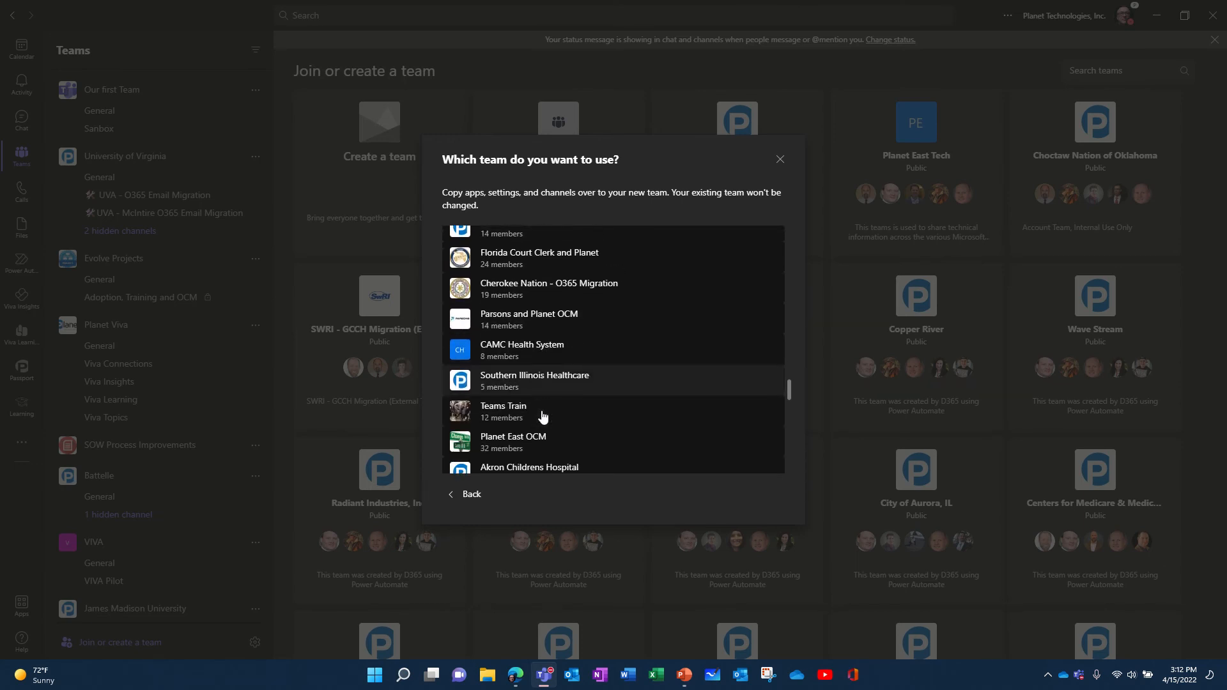
pyautogui.scroll(-6, 543, 417)
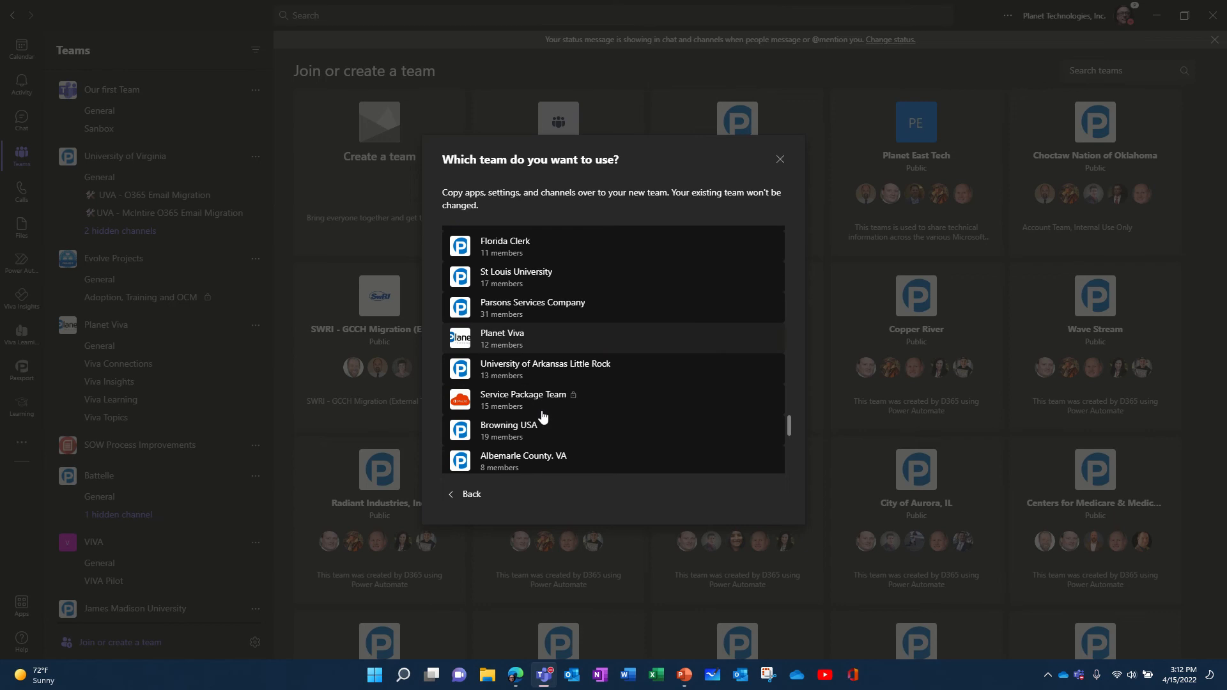
pyautogui.click(460, 339)
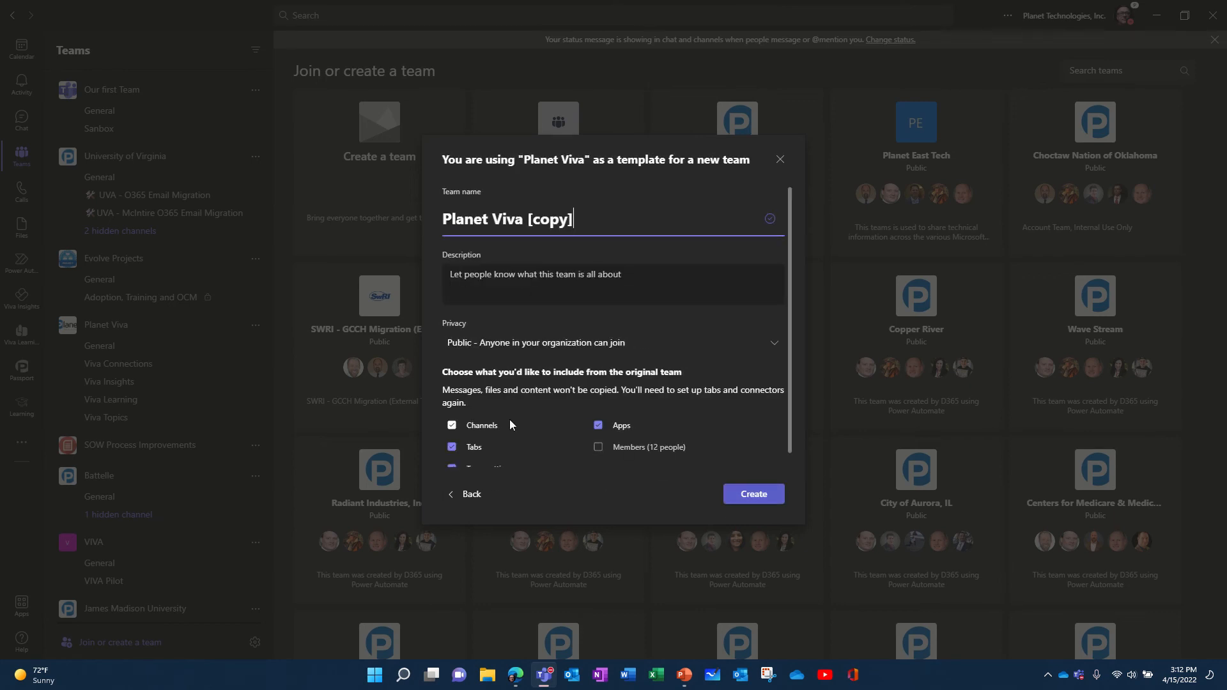
# Step: Name the new team Planet Viva Connections
pyautogui.moveTo(583, 224); pyautogui.dragTo(528, 221)
pyautogui.write('Com')
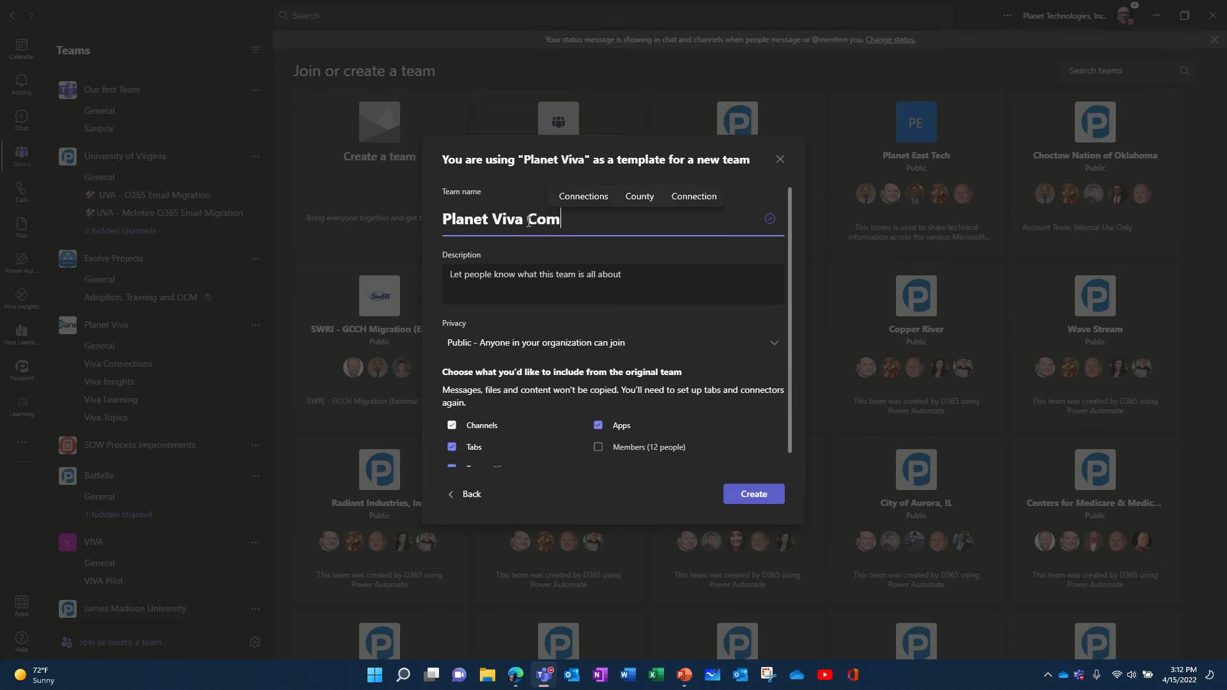
pyautogui.press('BackSpace')
pyautogui.write('nnections')
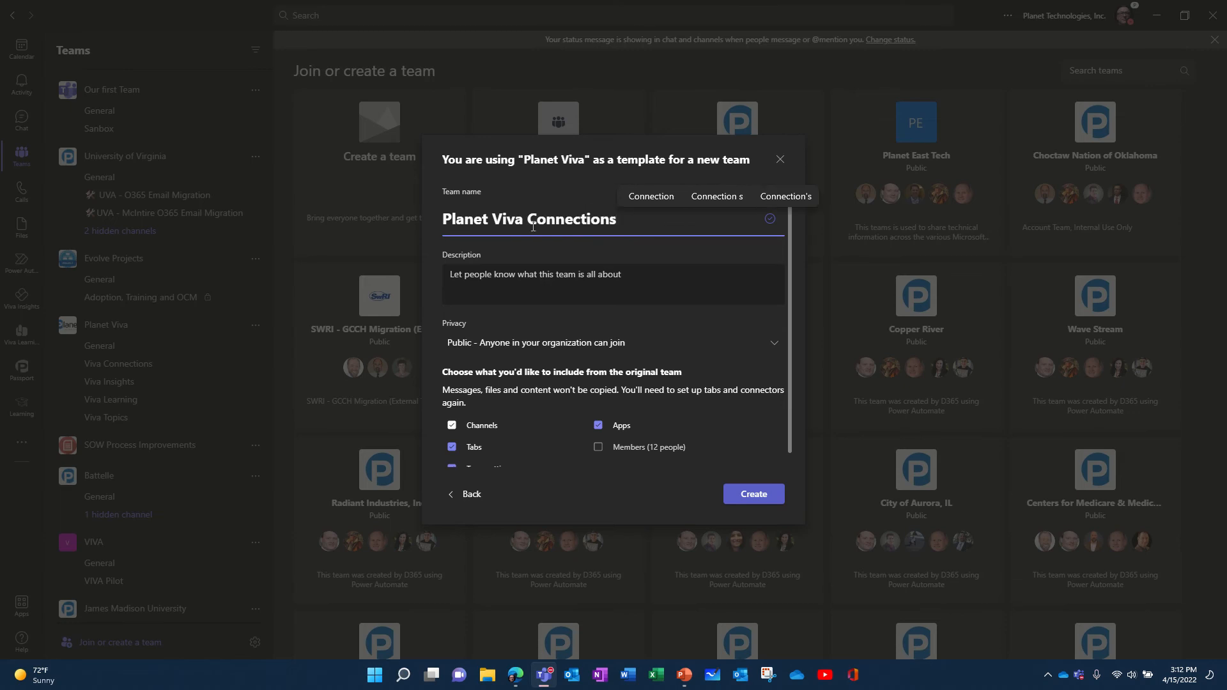
# Step: Create the team without including the original members and skip adding new members
pyautogui.scroll(-1, 486, 428)
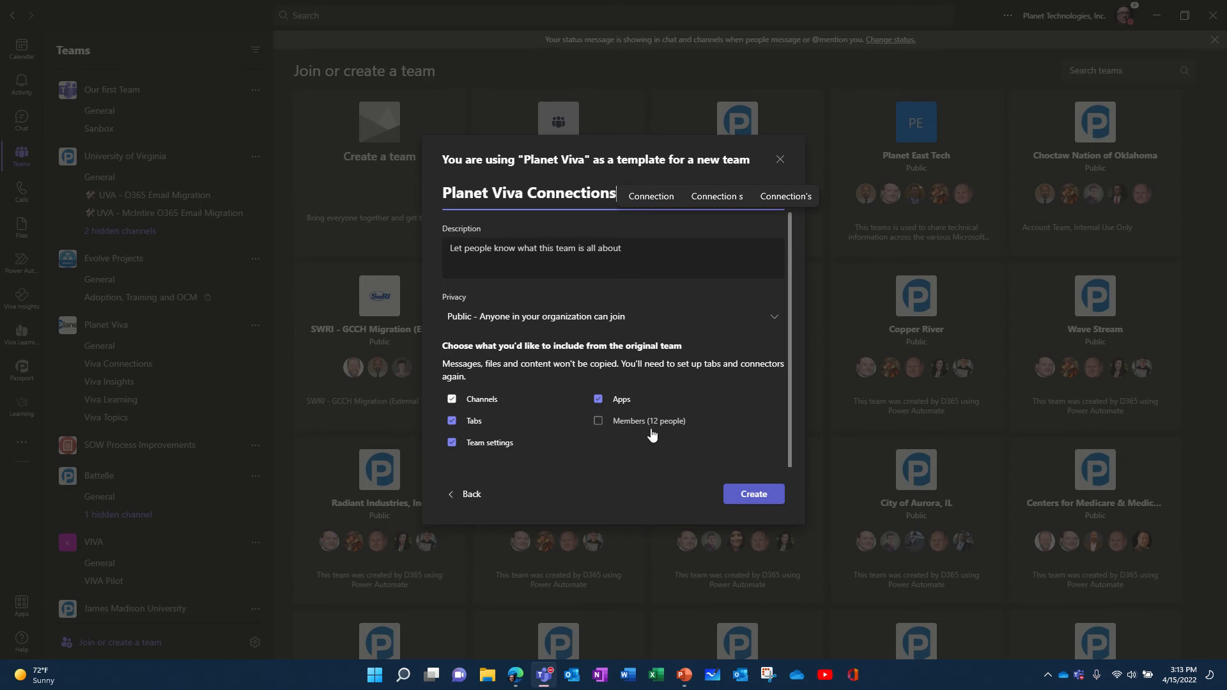
pyautogui.click(745, 496)
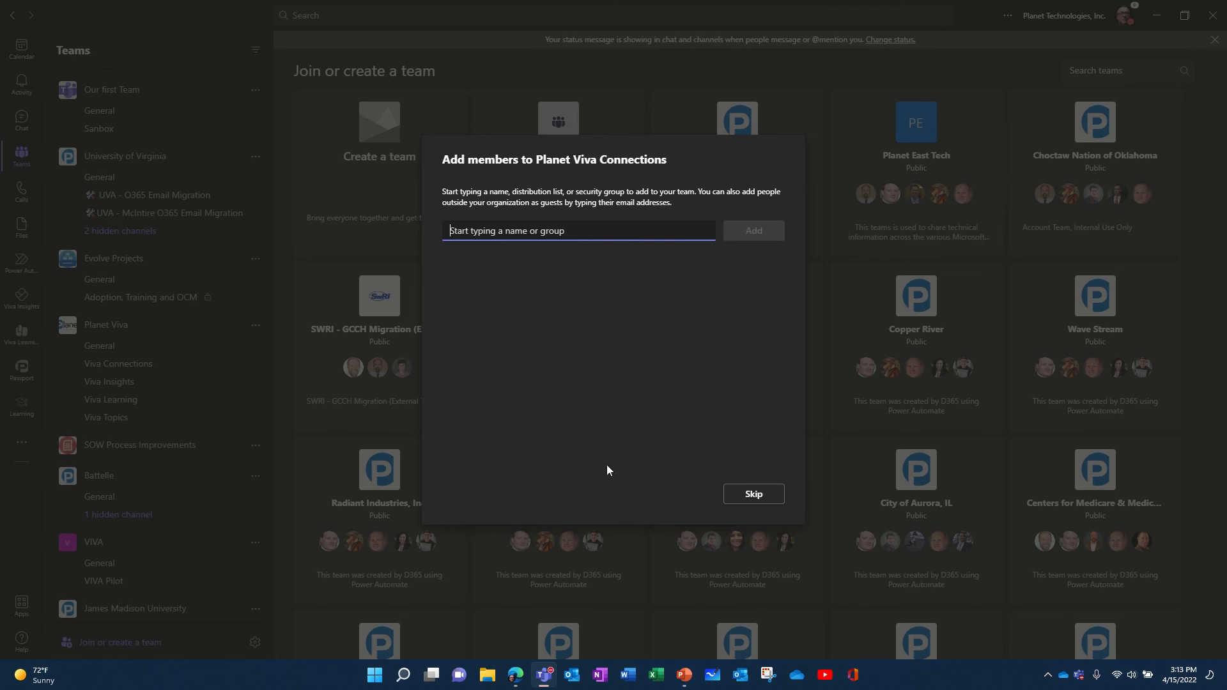
pyautogui.click(751, 497)
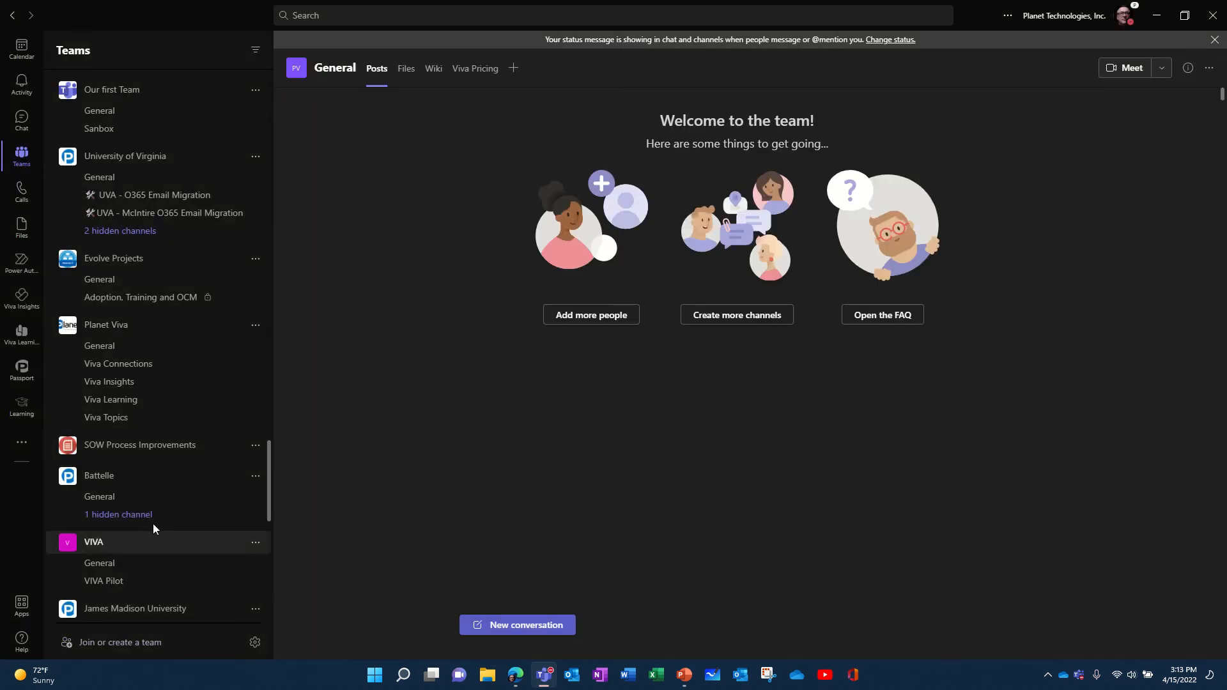
# Step: Open the Viva Connections channel of the new Planet Viva Connections team and list the team's hidden channels
pyautogui.moveTo(267, 481); pyautogui.dragTo(253, 604)
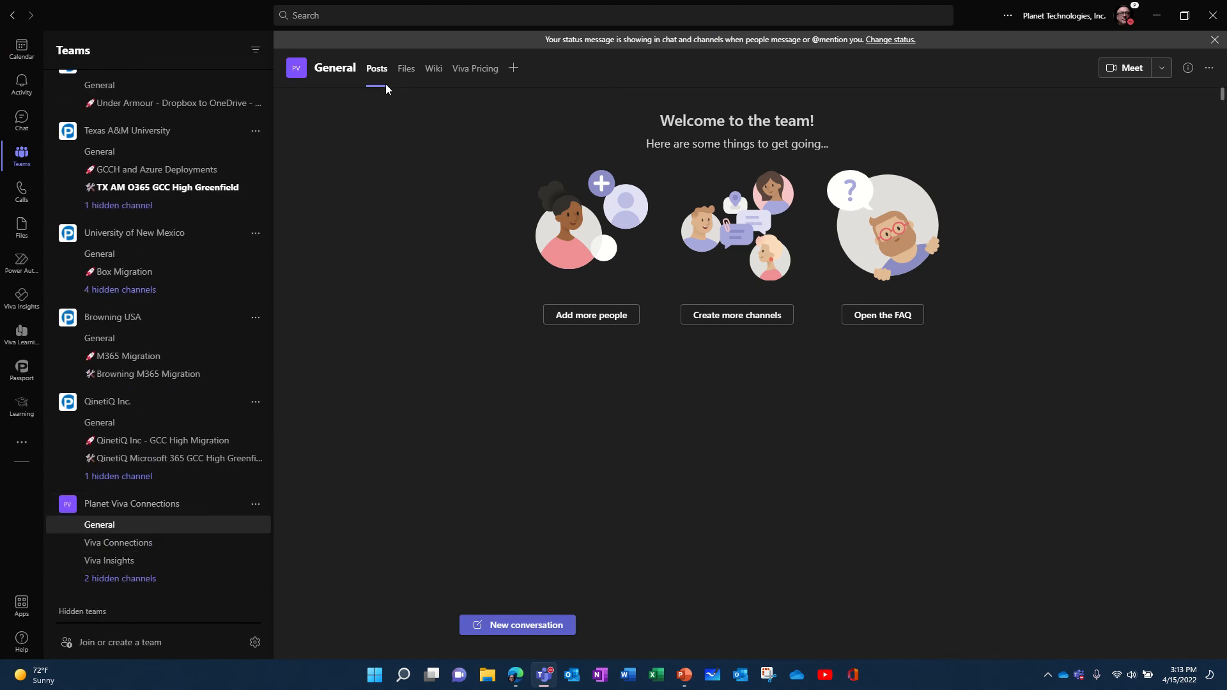
pyautogui.click(142, 542)
pyautogui.moveTo(131, 578)
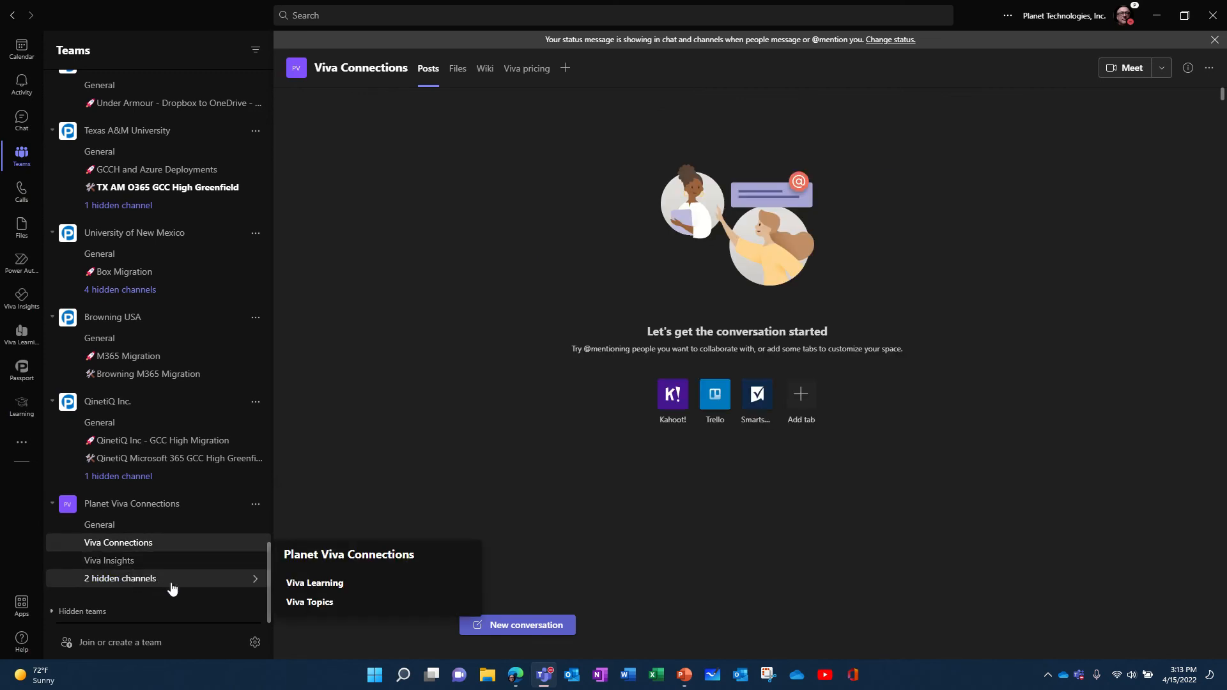
# Step: Open the new Viva Connections channel's files in SharePoint and postpone choosing a site template
pyautogui.click(457, 68)
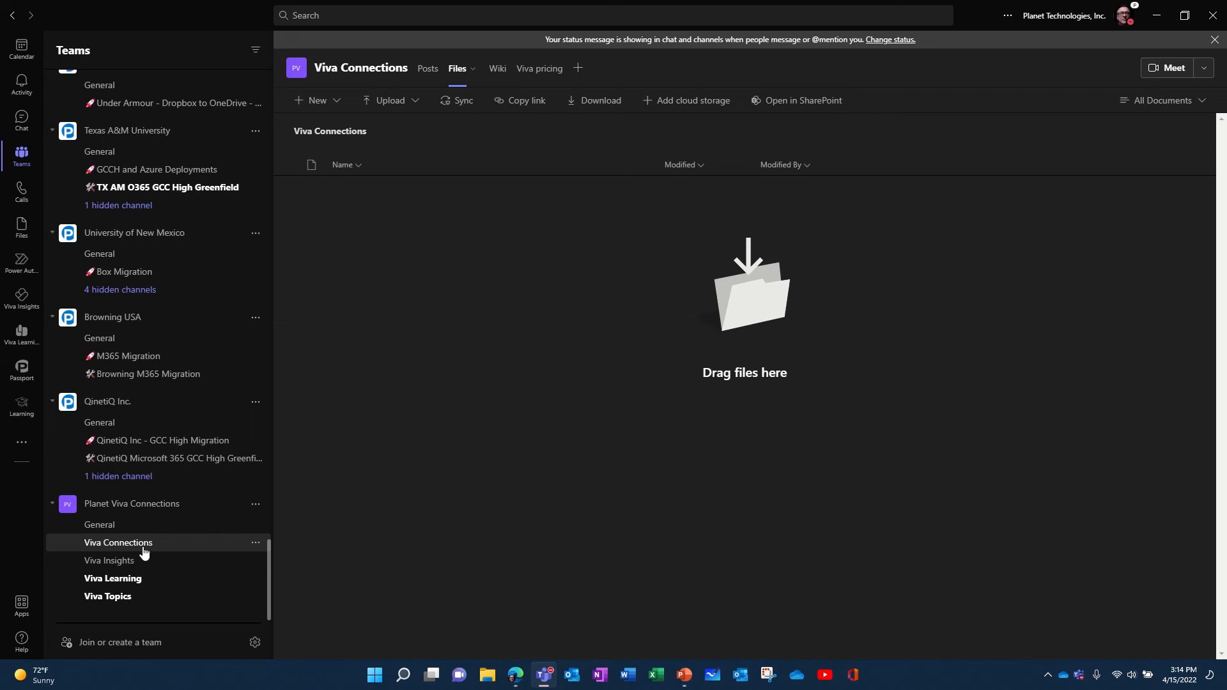
pyautogui.click(778, 102)
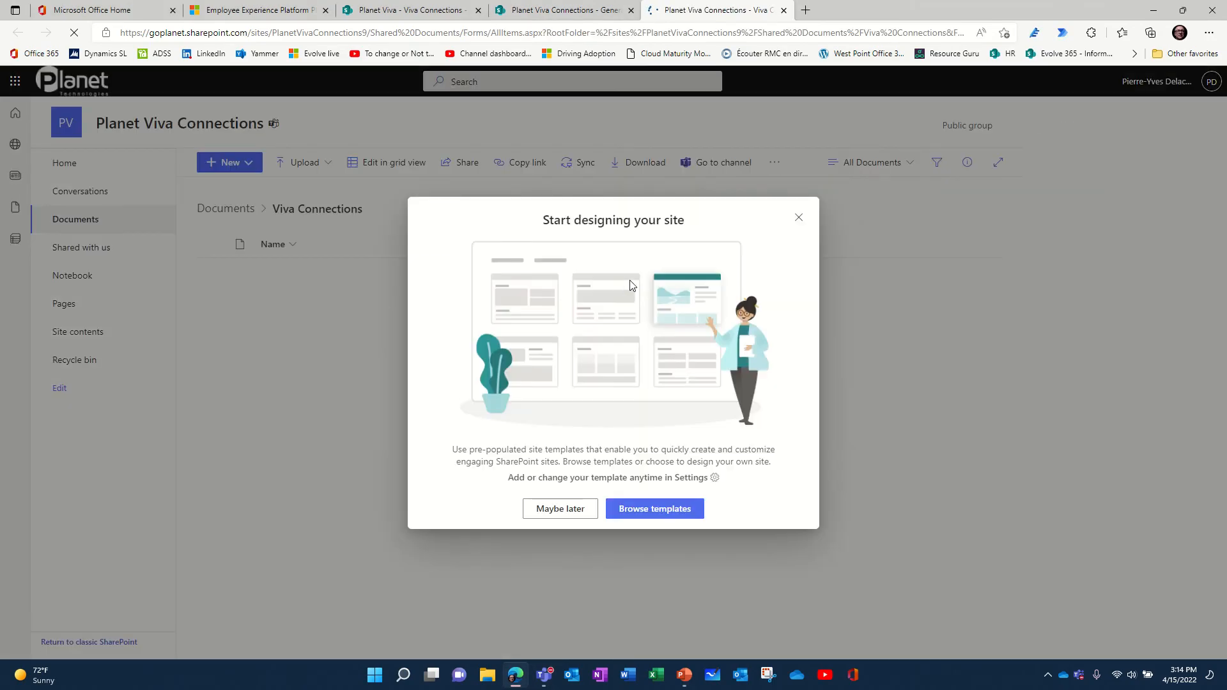
pyautogui.click(573, 508)
pyautogui.click(909, 128)
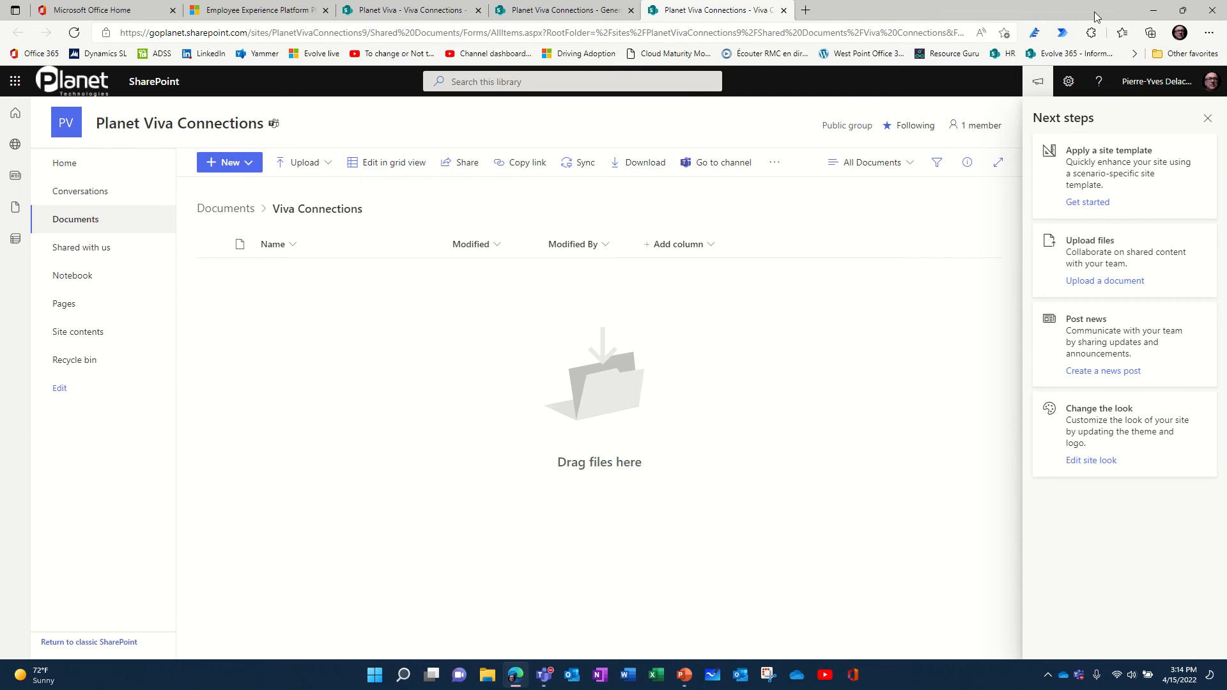
# Step: Switch back to Microsoft Teams and delete the Viva Insights channel from the Planet Viva Connections team
pyautogui.click(1153, 13)
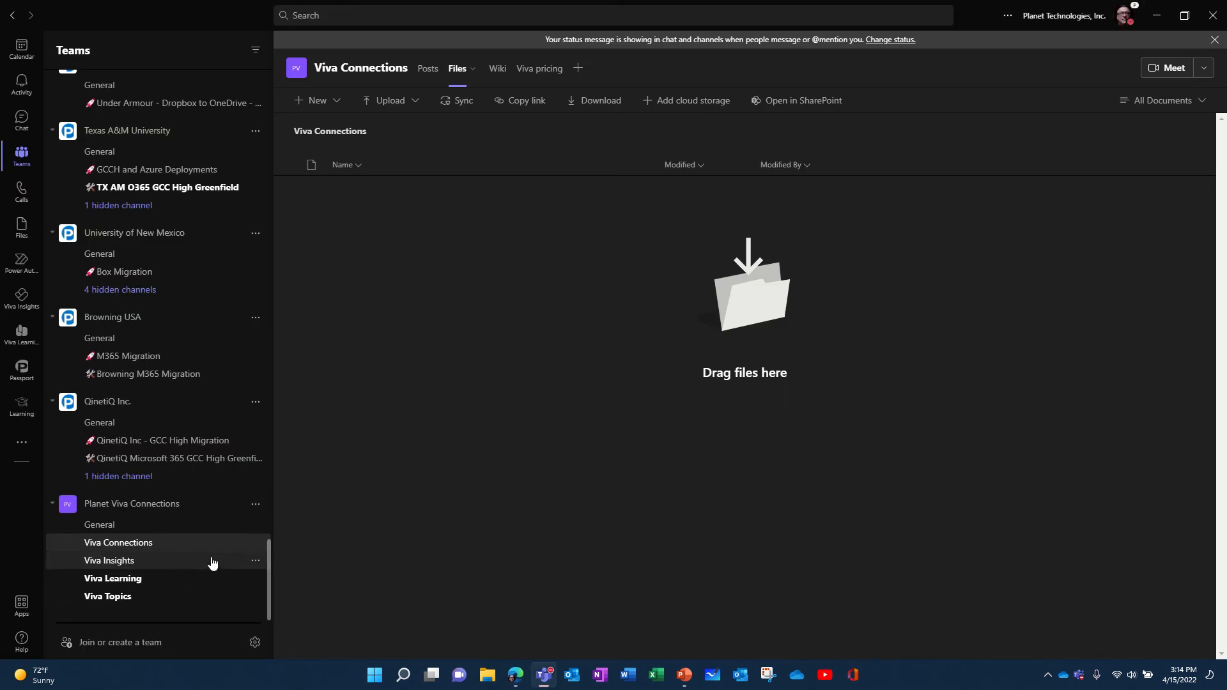
pyautogui.click(255, 561)
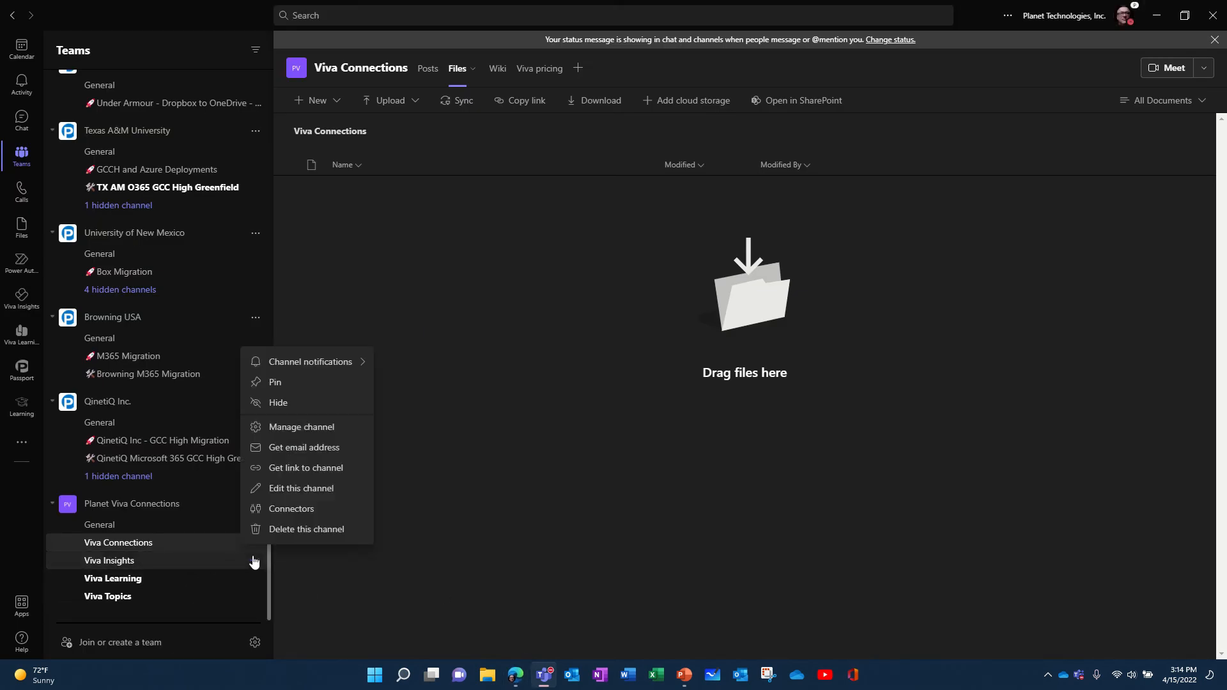
pyautogui.click(299, 530)
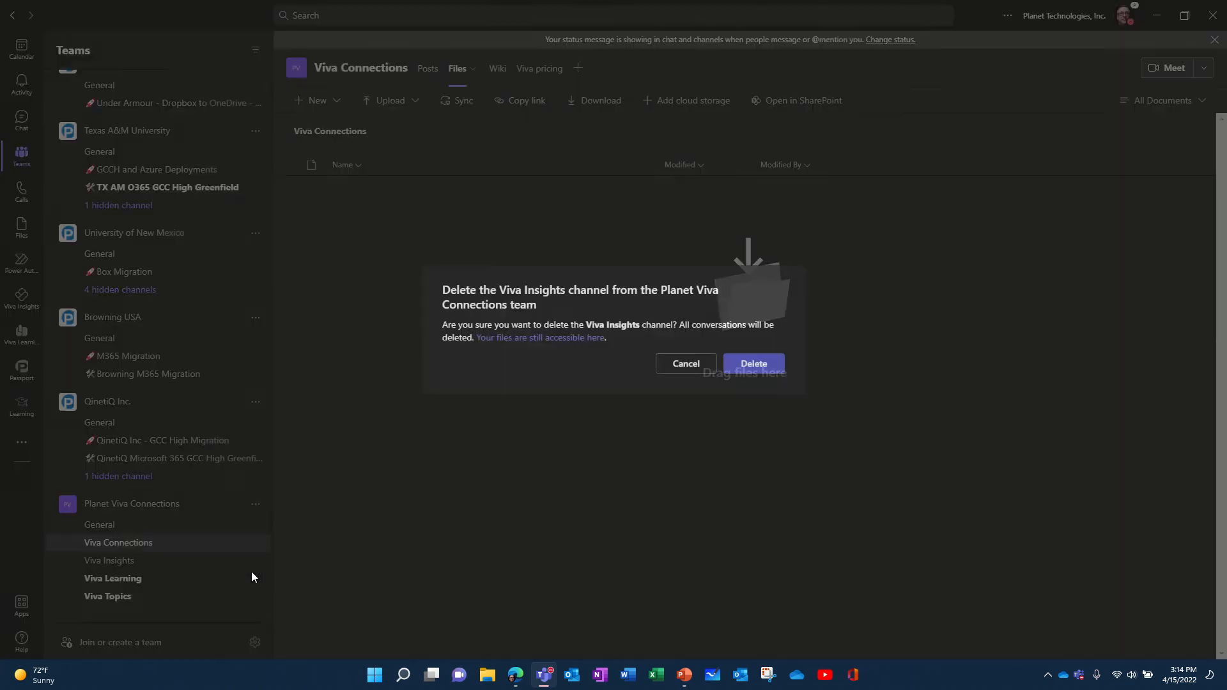
pyautogui.click(759, 365)
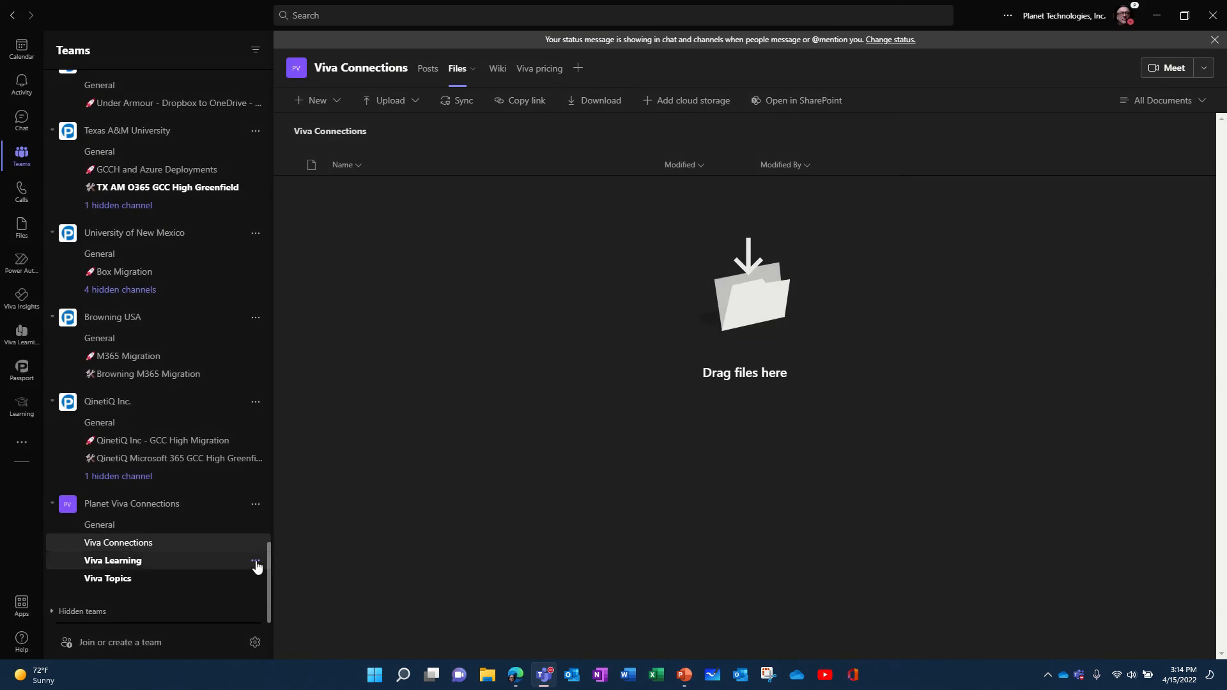
# Step: Delete the Viva Learning and Viva Topics channels from the Planet Viva Connections team
pyautogui.click(255, 560)
pyautogui.click(292, 535)
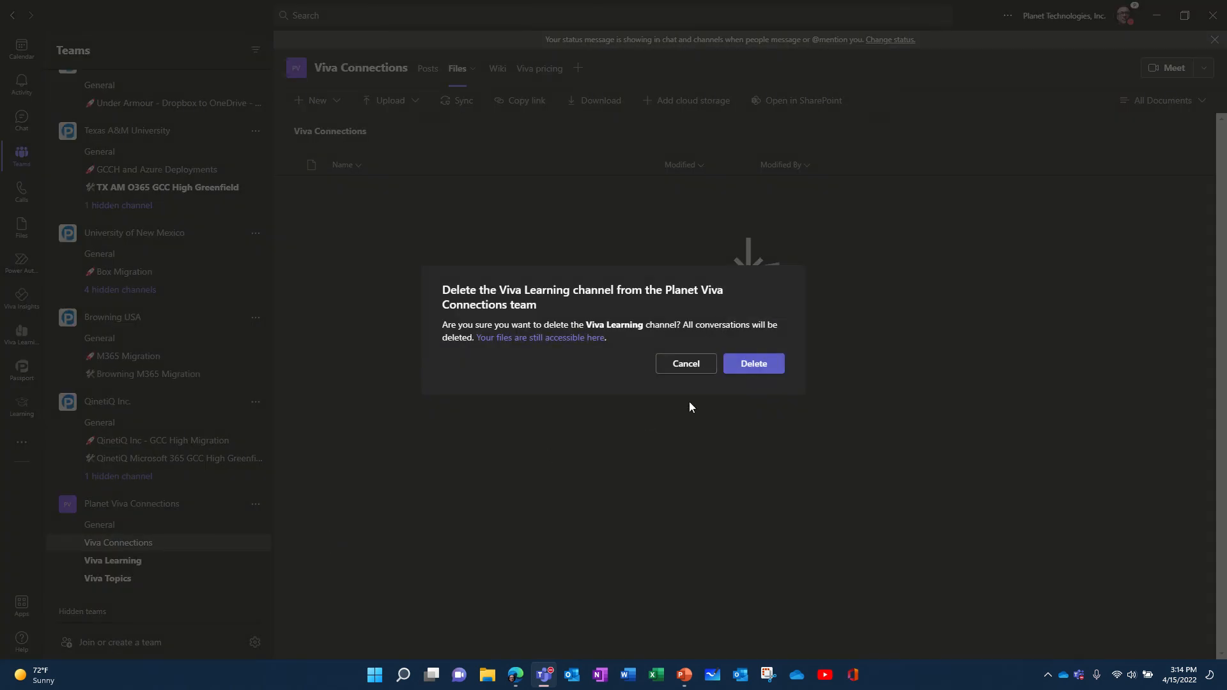
pyautogui.click(753, 363)
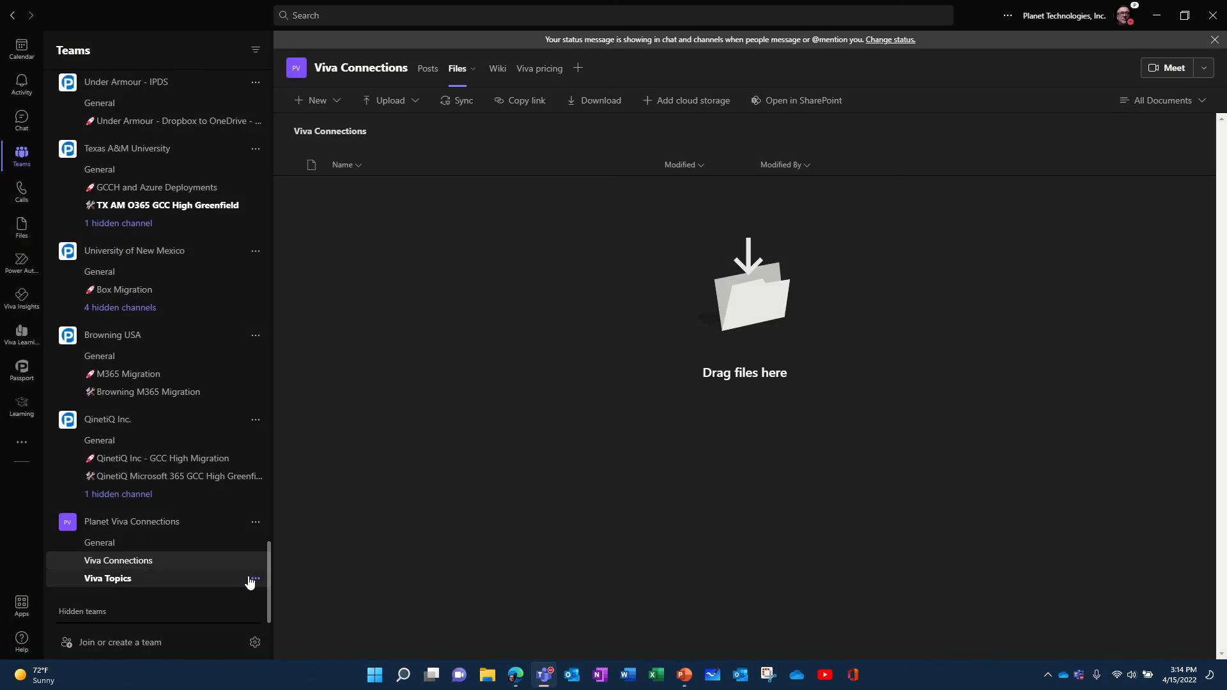
pyautogui.click(255, 579)
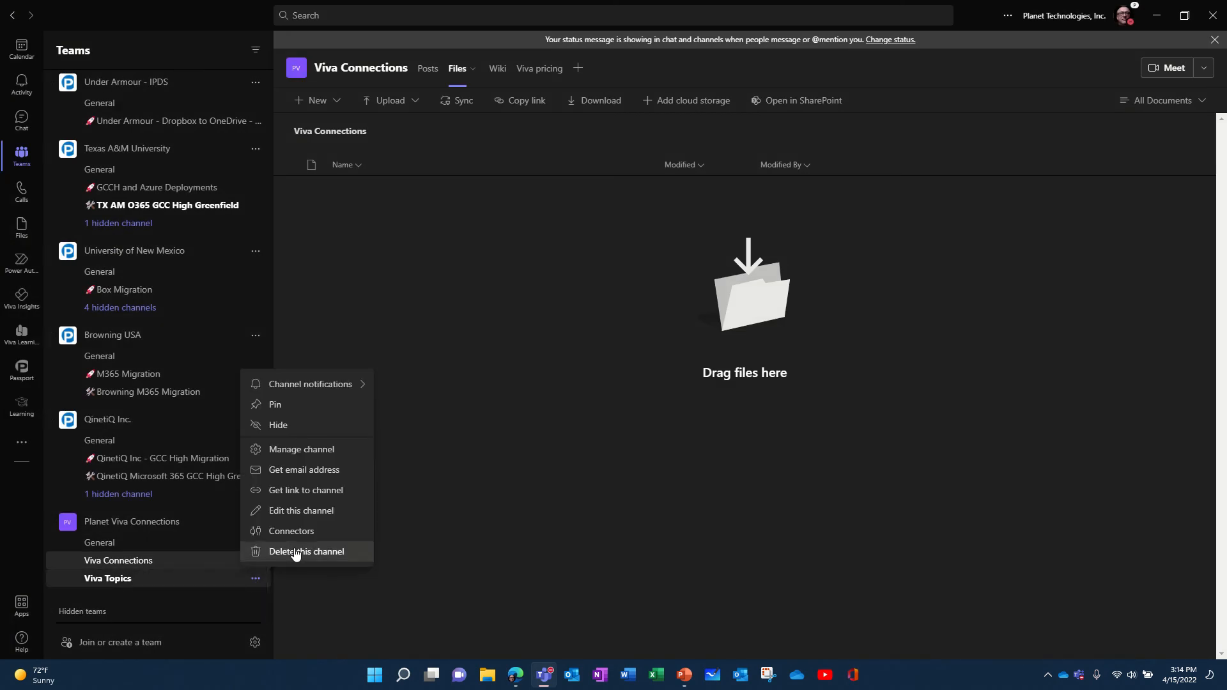
pyautogui.click(296, 550)
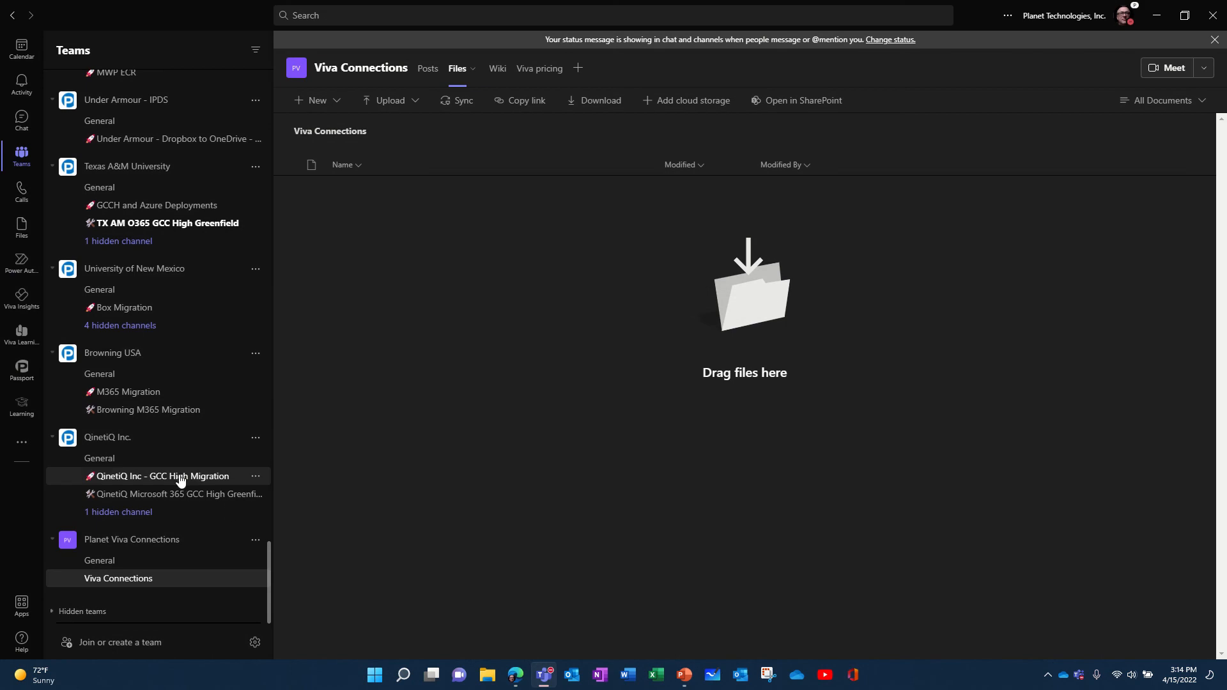
# Step: Open the files of the original Planet Viva team's Viva Connections channel in SharePoint
pyautogui.scroll(8, 199, 515)
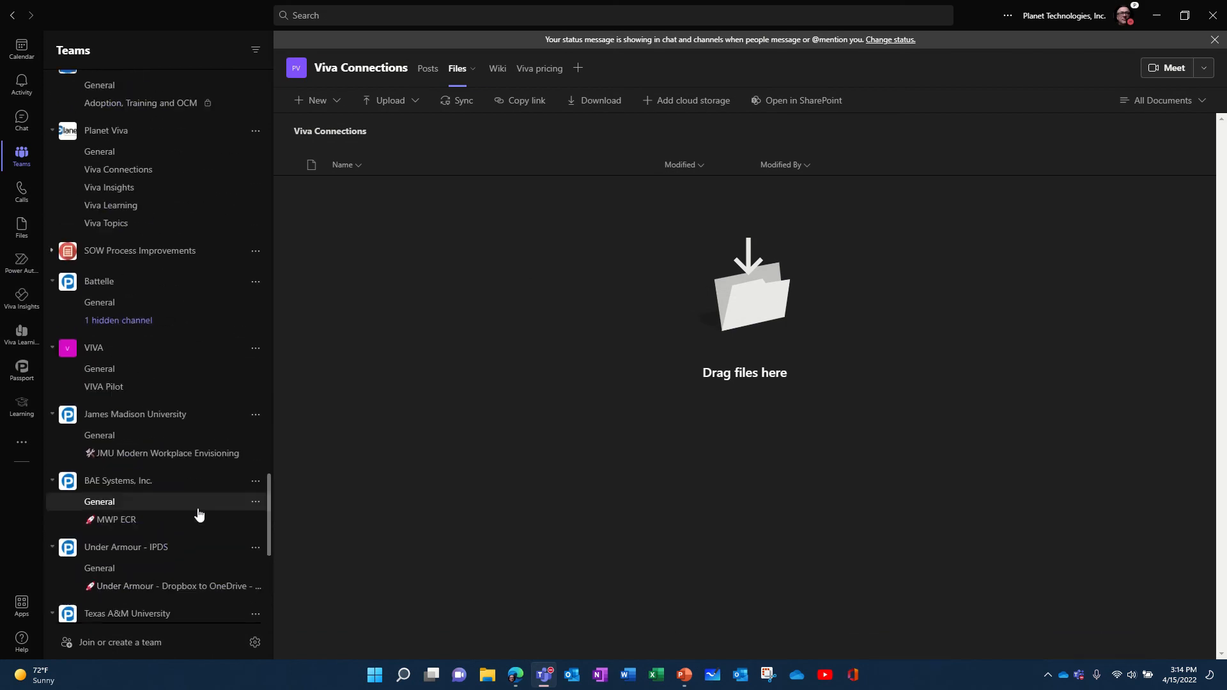
pyautogui.scroll(3, 200, 514)
pyautogui.scroll(1, 199, 514)
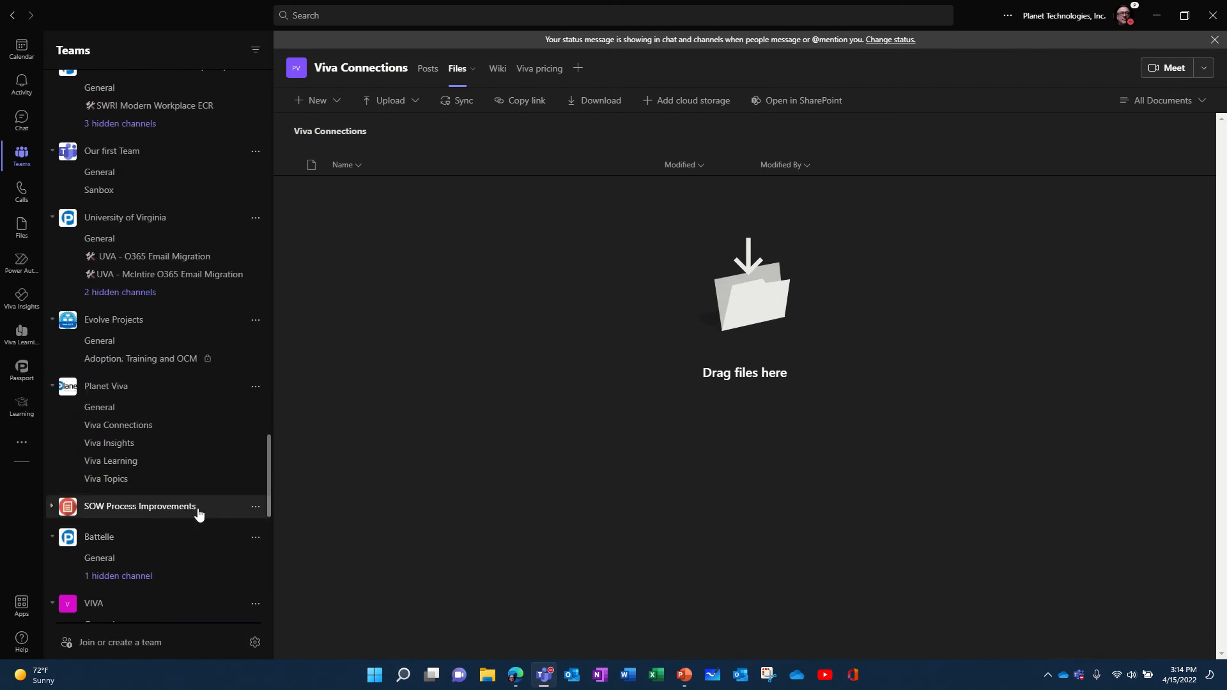
pyautogui.click(151, 427)
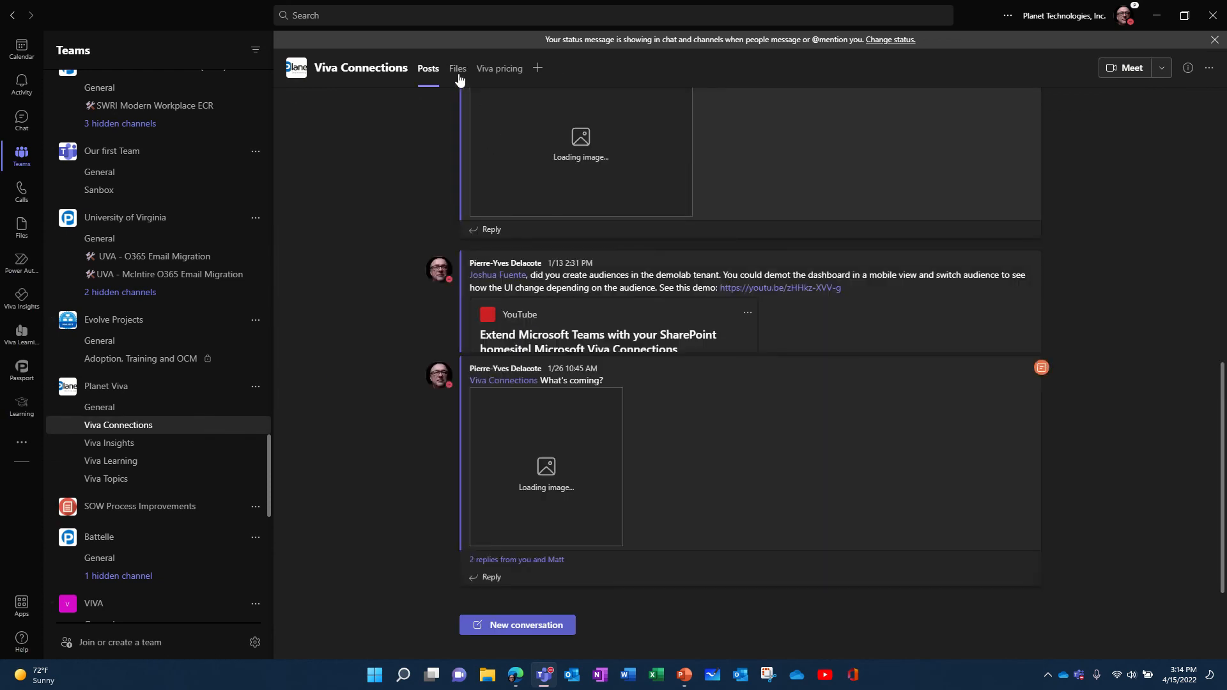
pyautogui.click(458, 70)
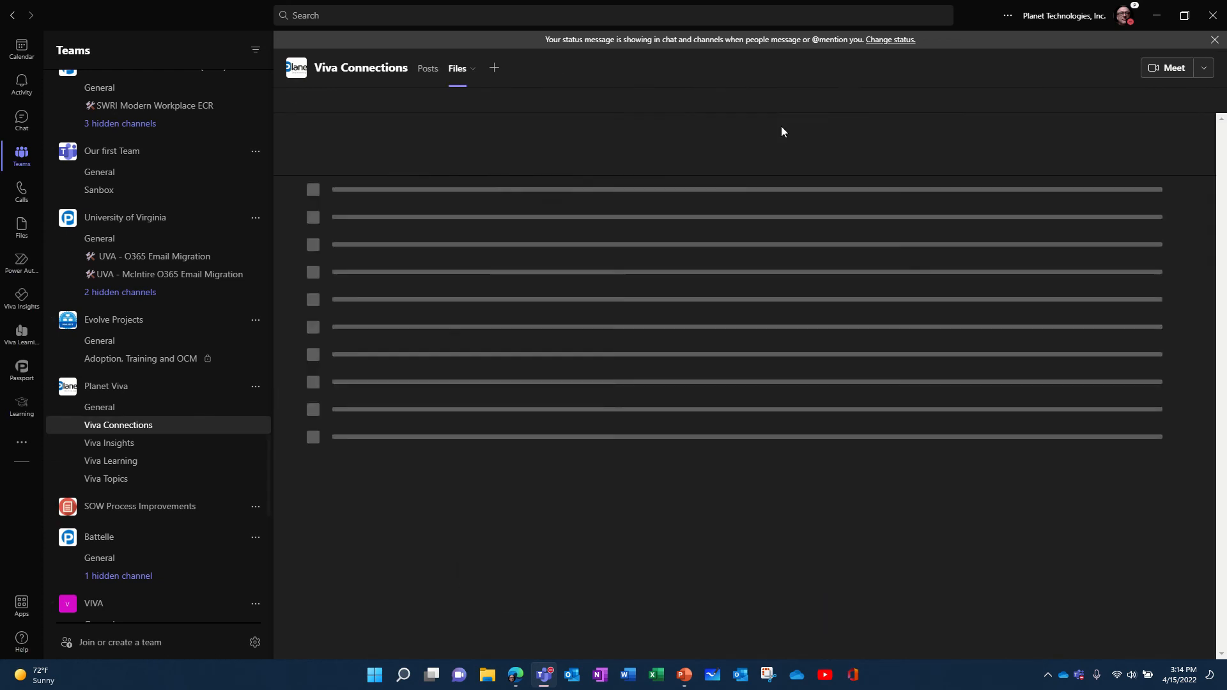
pyautogui.click(803, 100)
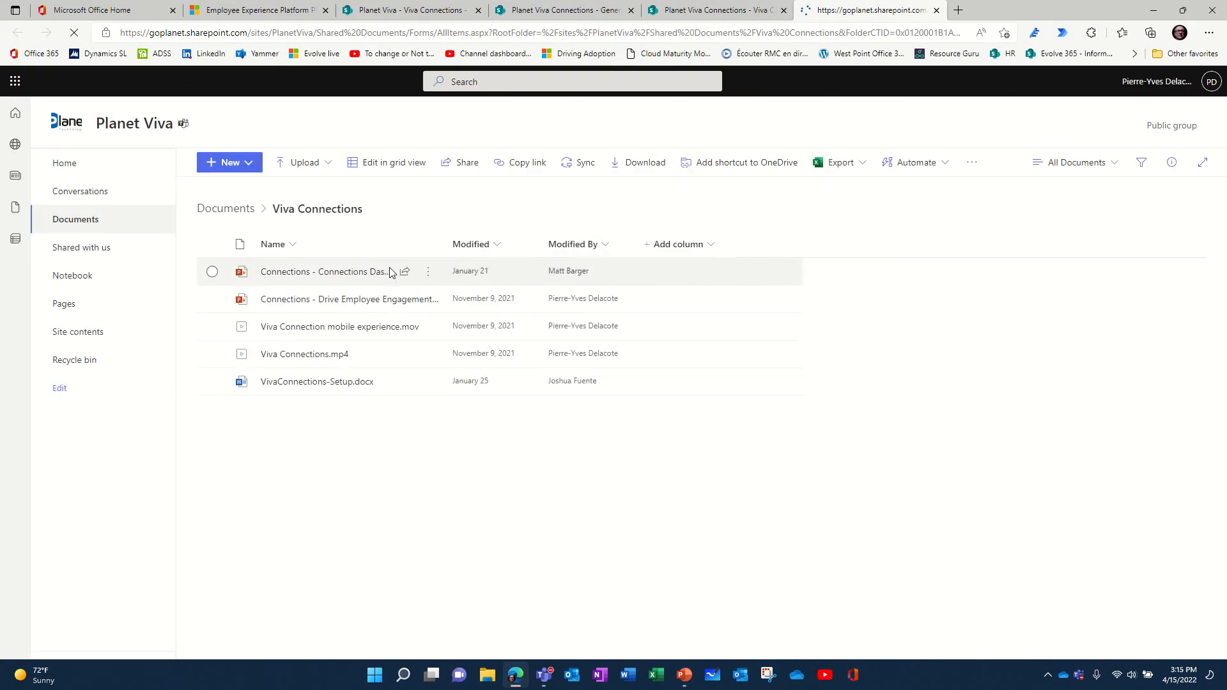
# Step: Select all five files in the original Planet Viva team's Viva Connections folder
pyautogui.moveTo(190, 261); pyautogui.dragTo(287, 447)
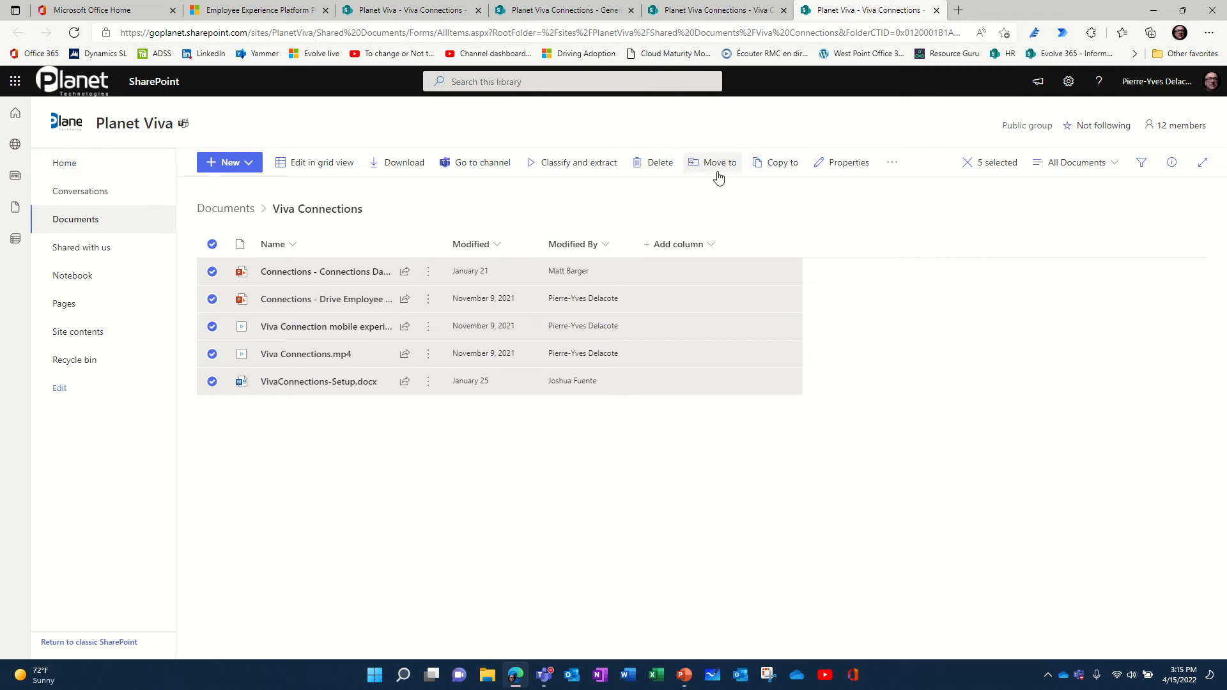
pyautogui.click(781, 164)
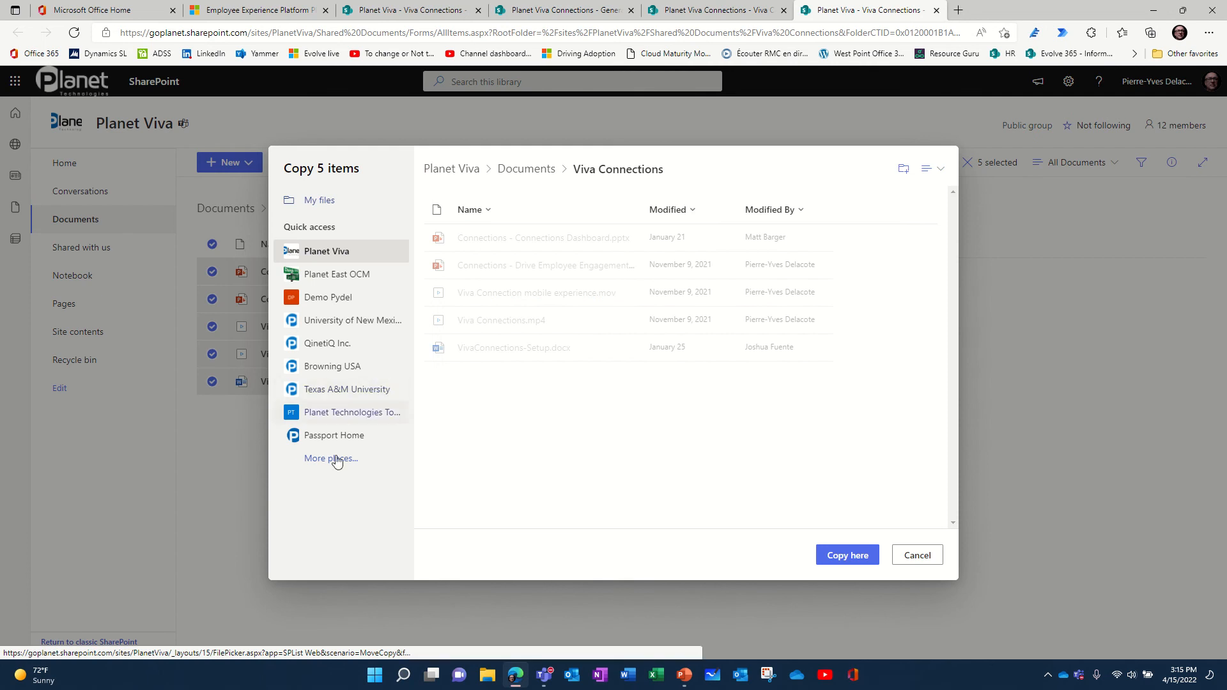
pyautogui.click(331, 459)
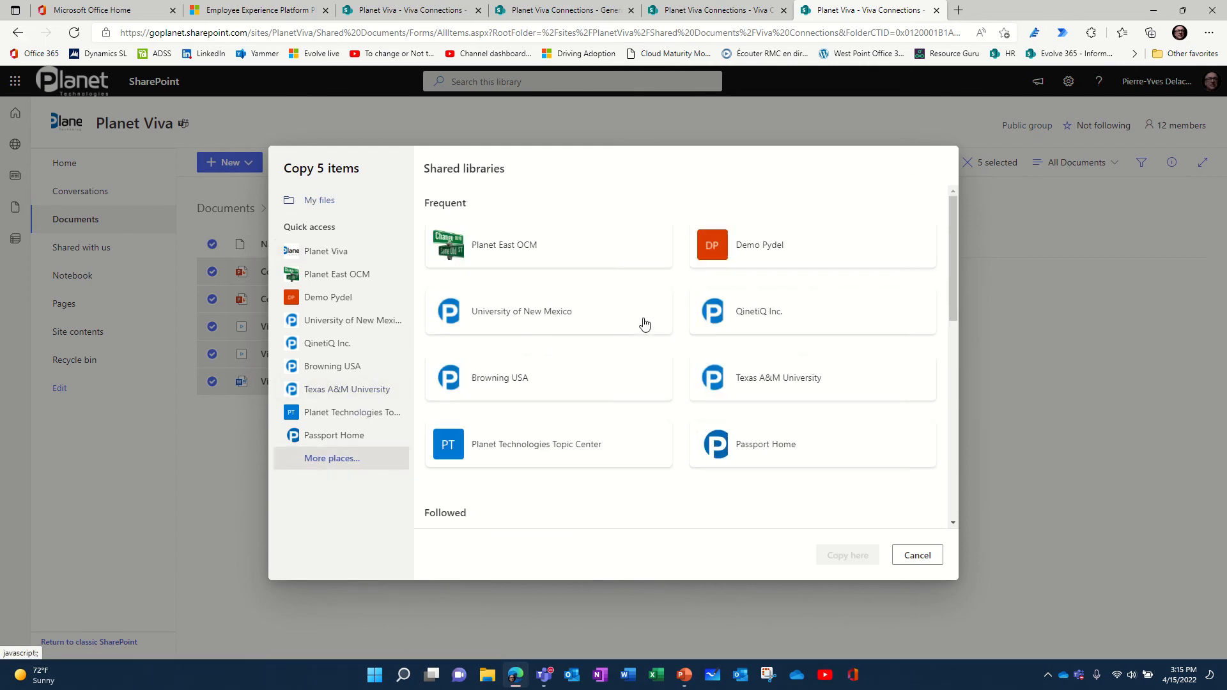
pyautogui.scroll(-7, 644, 324)
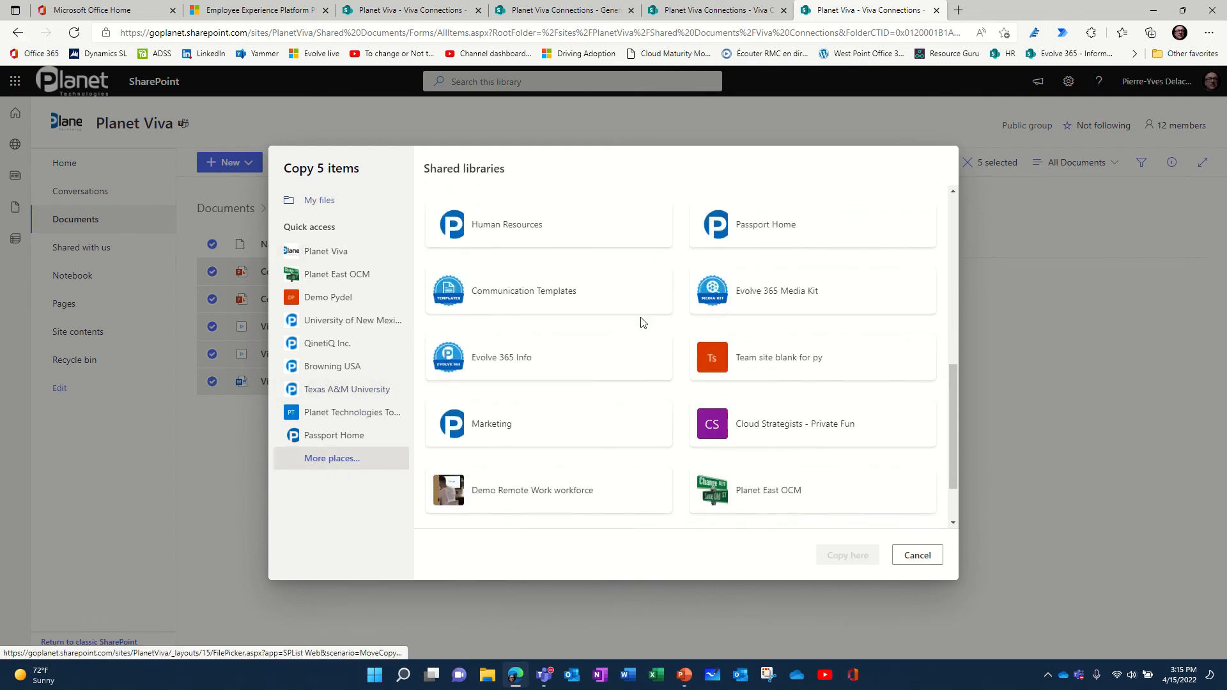
pyautogui.scroll(3, 642, 323)
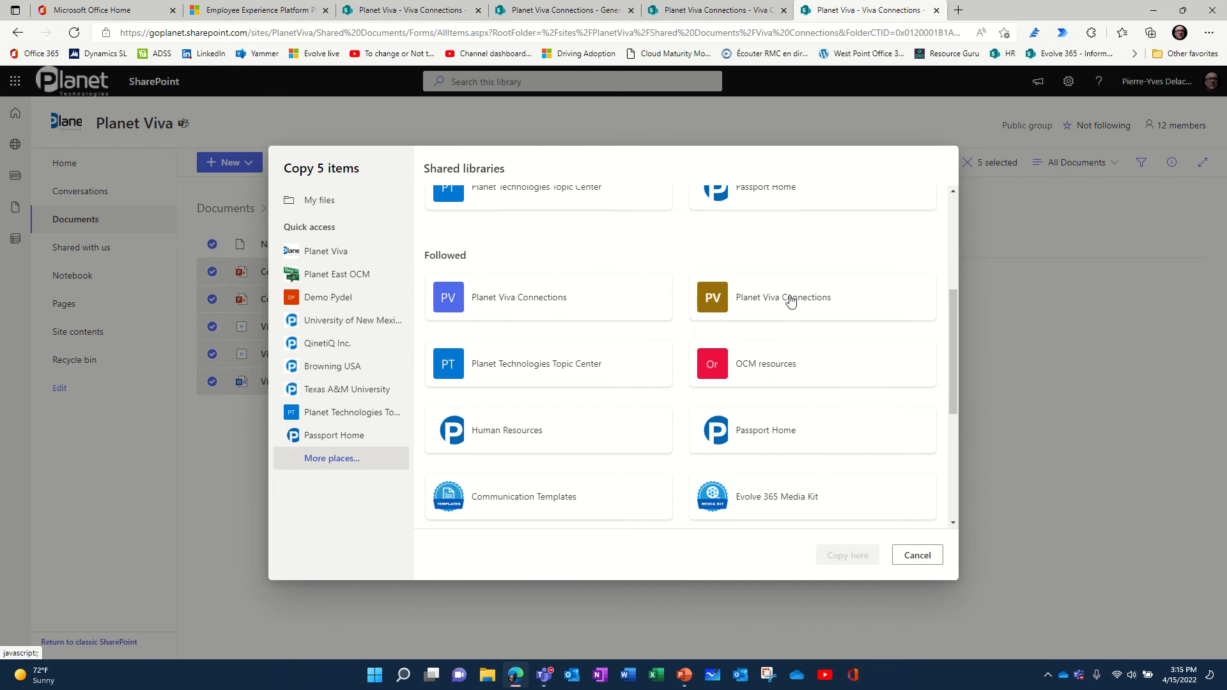
pyautogui.click(787, 303)
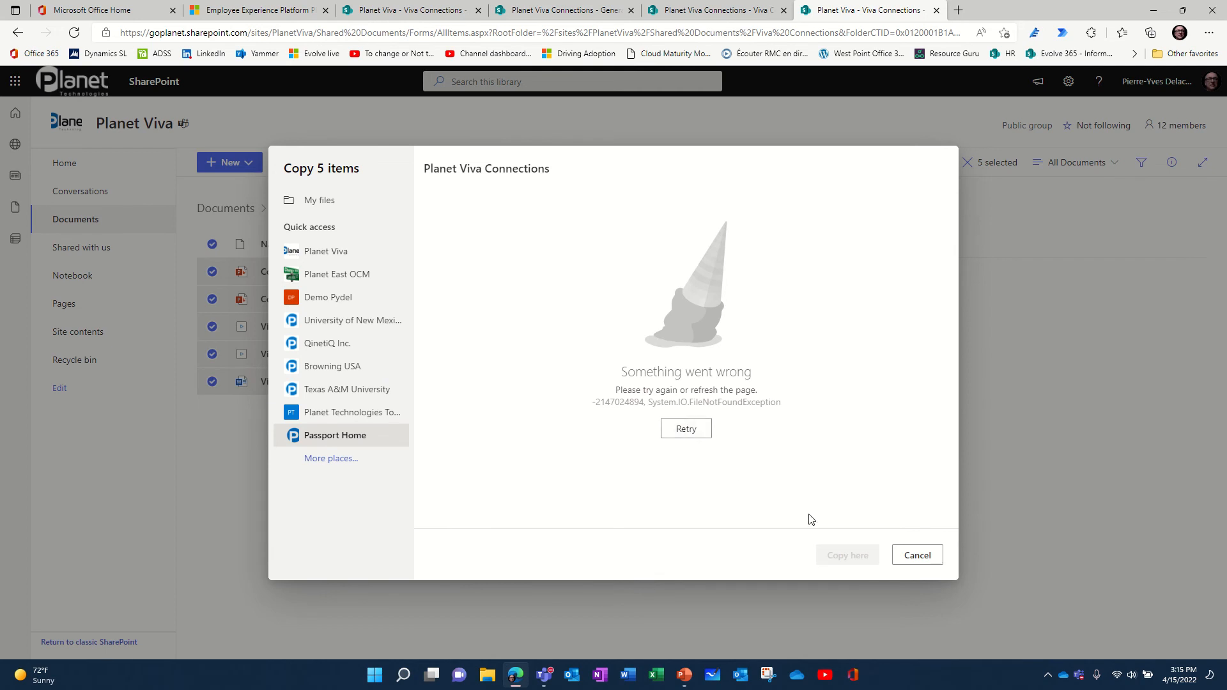
pyautogui.click(918, 555)
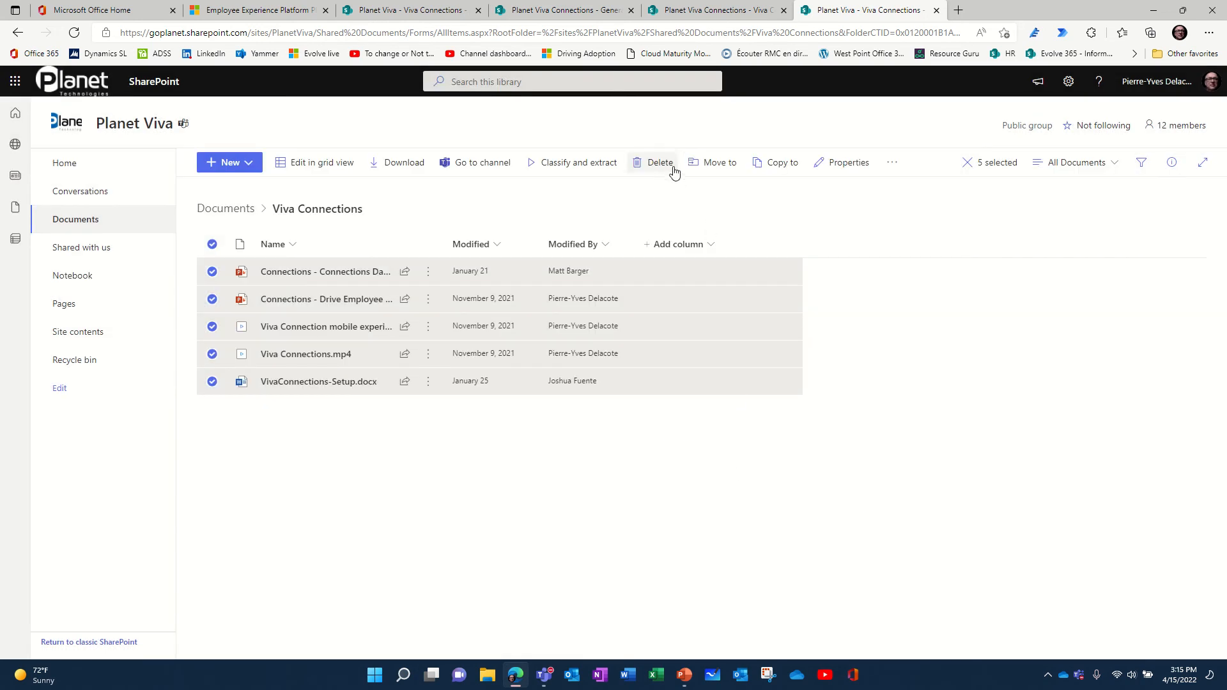
# Step: Copy the five selected files into the Viva Connections folder of the first followed Planet Viva Connections library
pyautogui.click(784, 162)
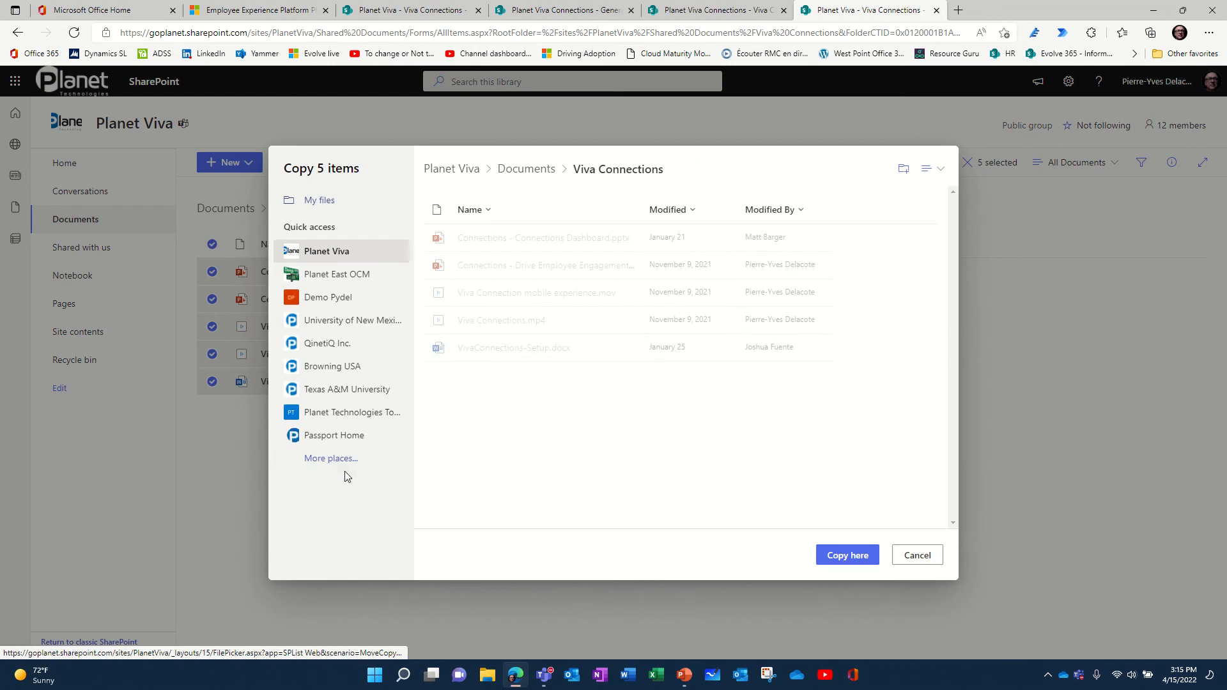
pyautogui.click(332, 458)
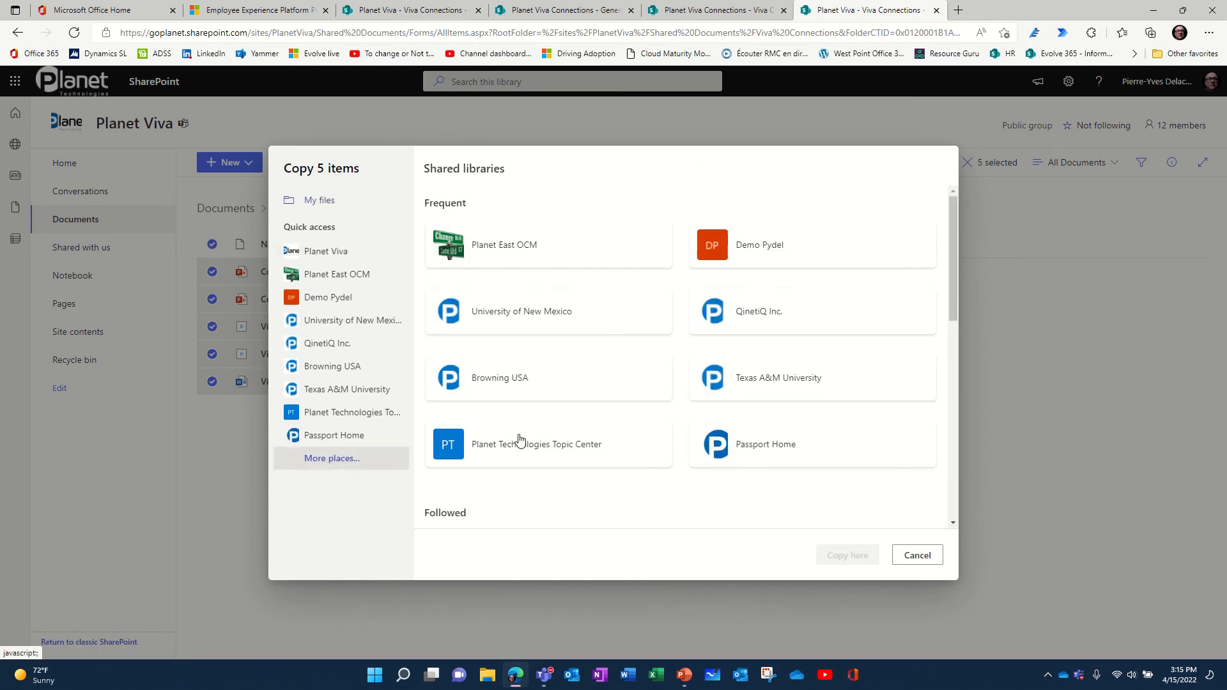
pyautogui.scroll(-2, 524, 447)
pyautogui.click(537, 453)
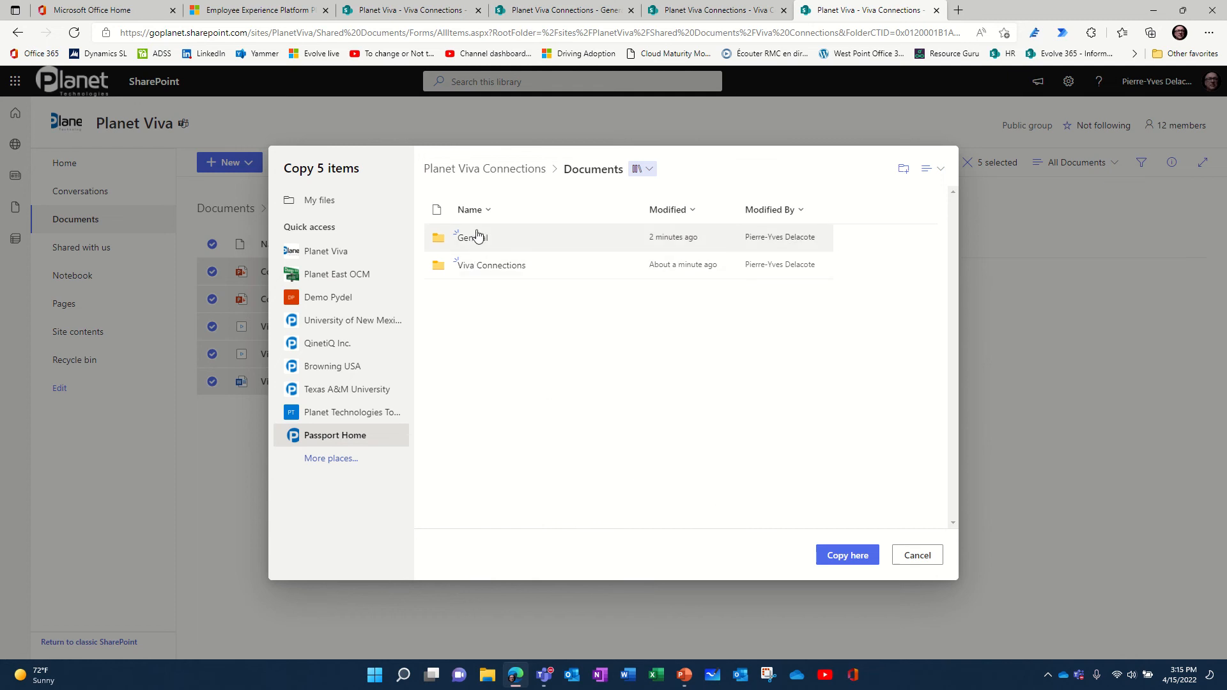
pyautogui.click(492, 267)
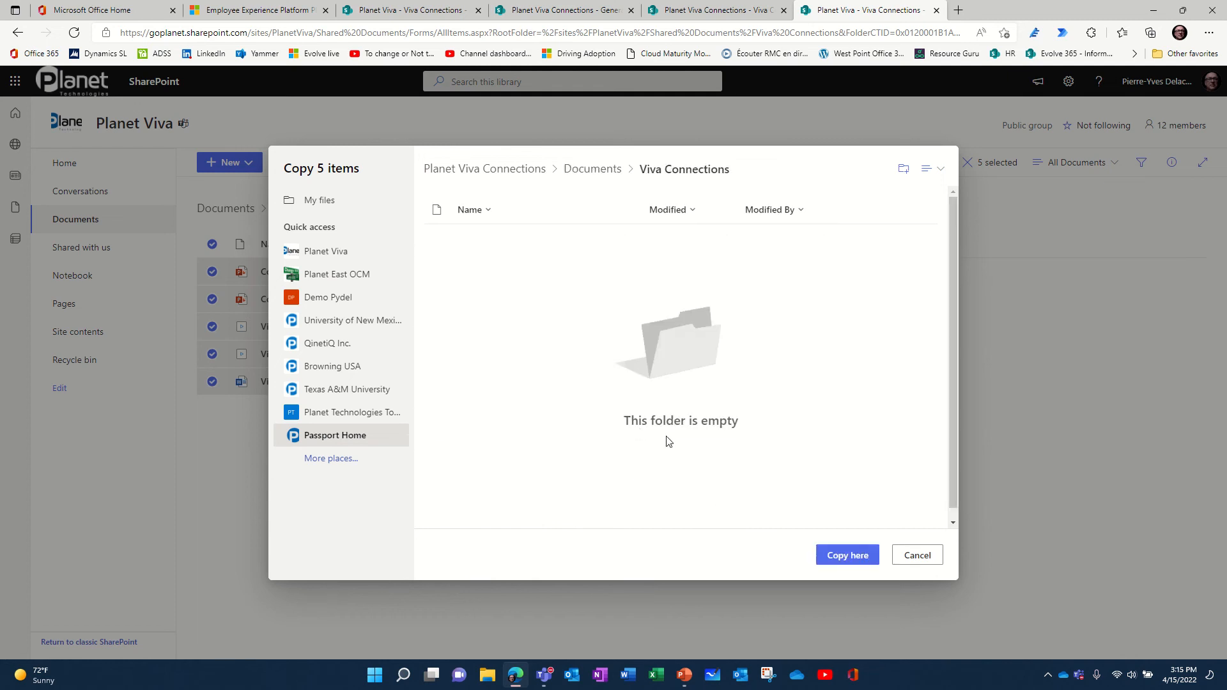
pyautogui.click(854, 557)
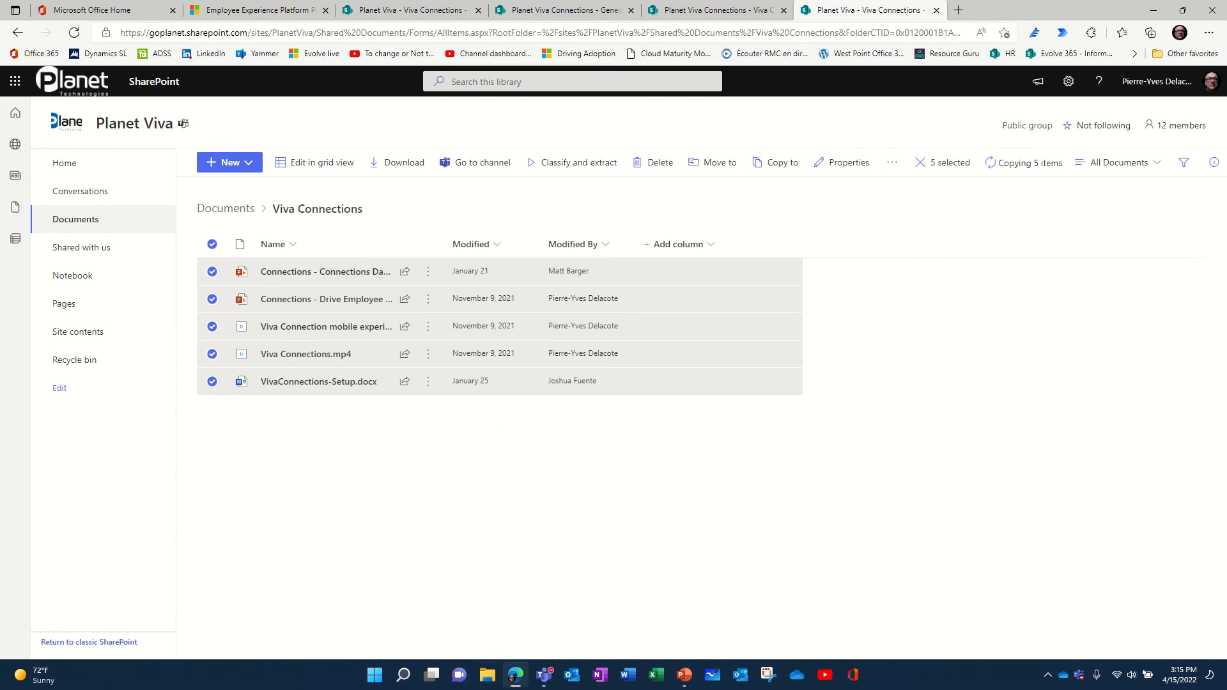
# Step: Switch to Microsoft Teams and check the files of the Viva Connections channel in the Planet Viva Connections team
pyautogui.click(544, 674)
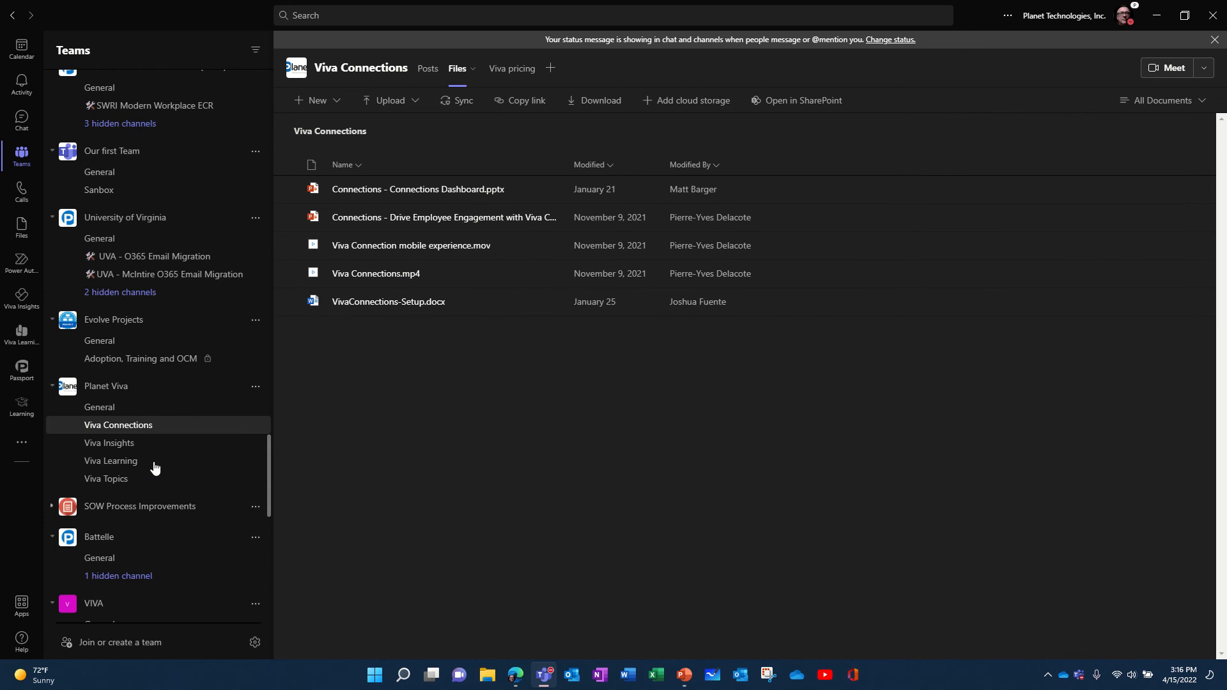
pyautogui.click(427, 68)
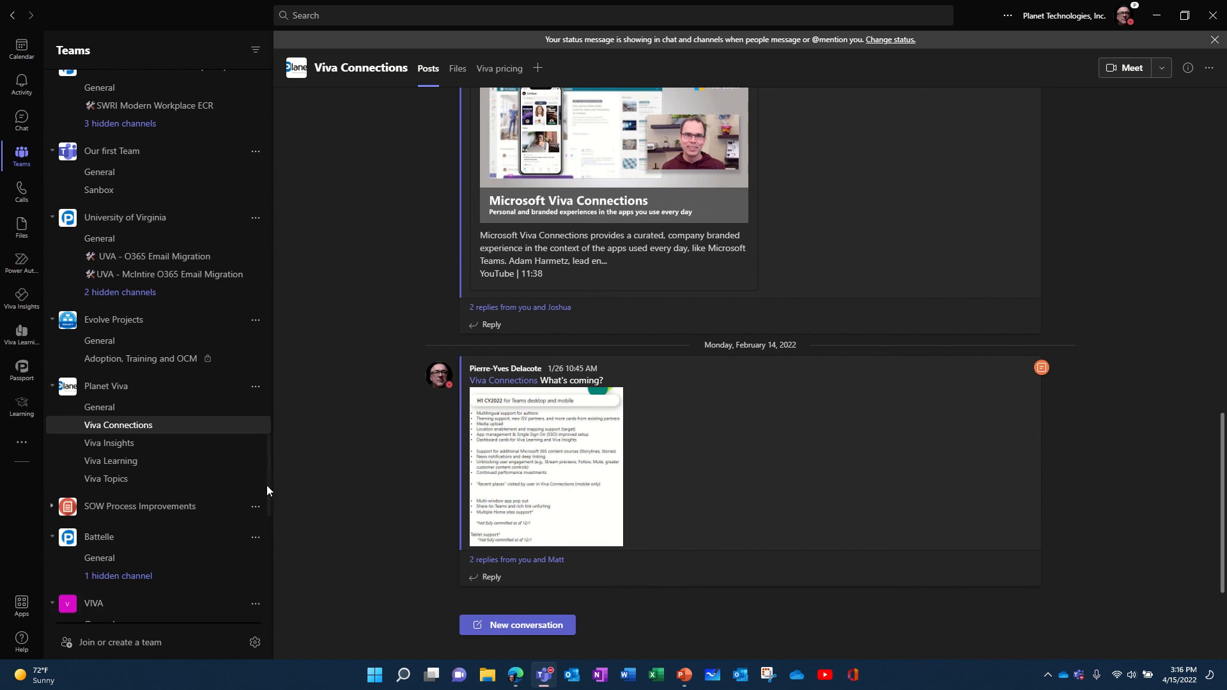
pyautogui.moveTo(267, 485); pyautogui.dragTo(267, 612)
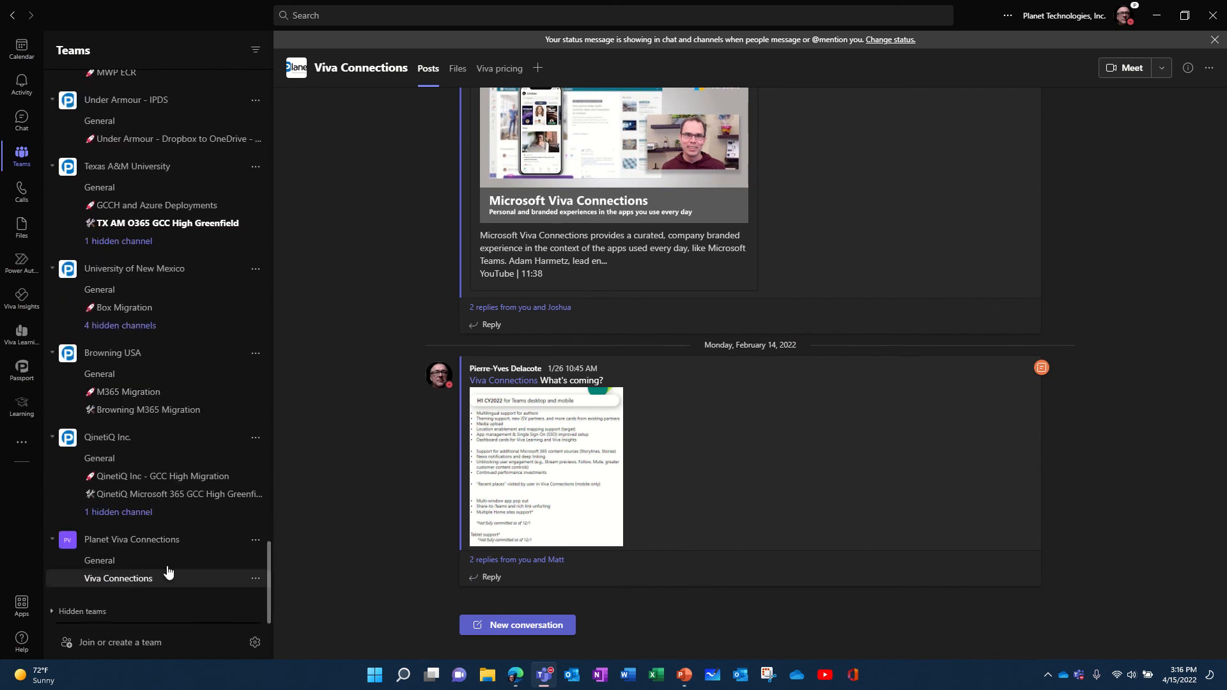
pyautogui.click(129, 578)
pyautogui.click(458, 70)
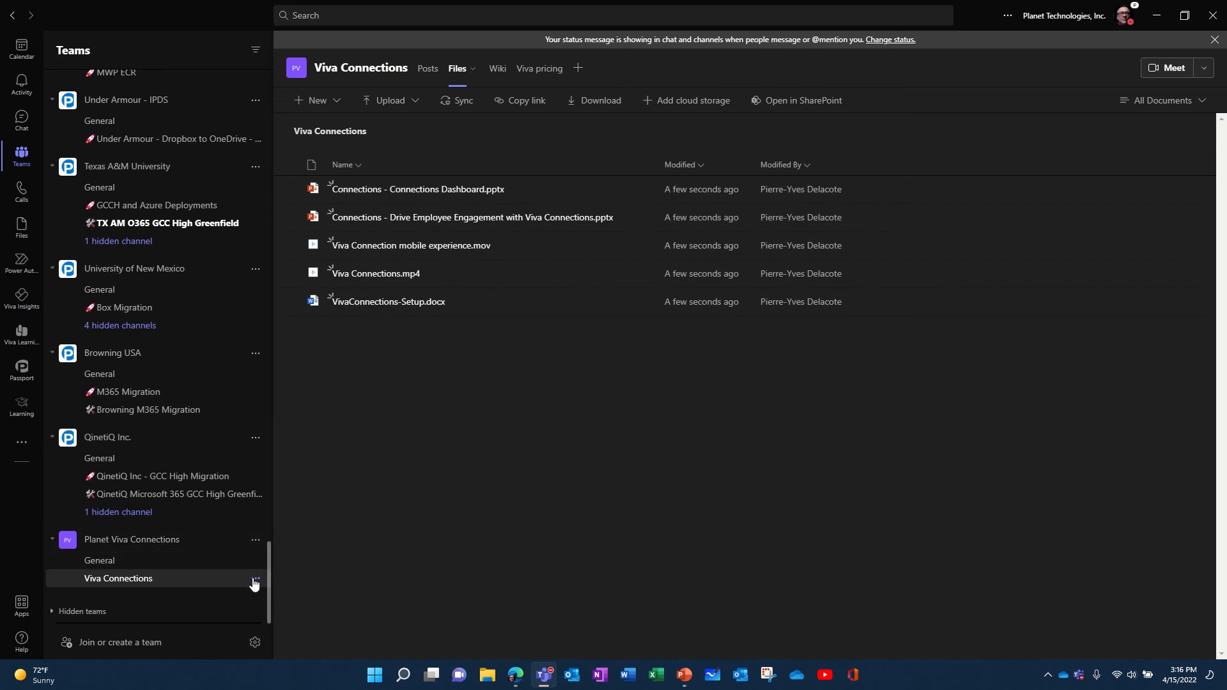
# Step: Copy the link to the Planet Viva Connections team's Viva Connections channel
pyautogui.click(255, 580)
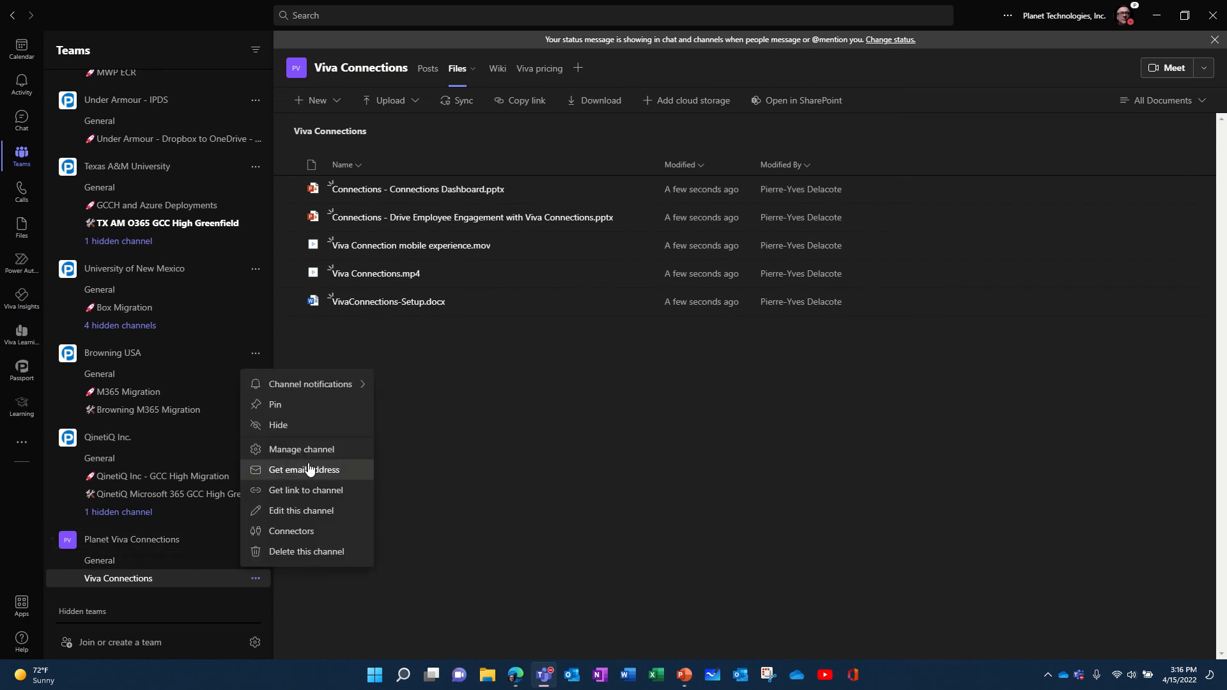
pyautogui.click(314, 490)
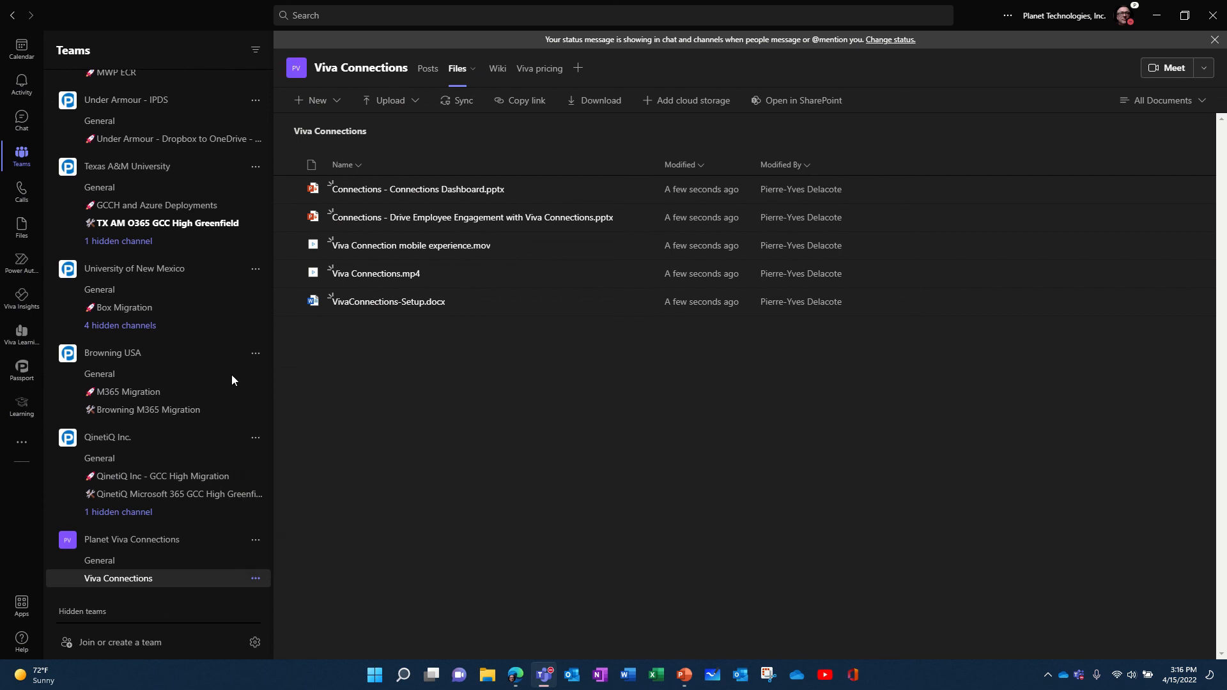
pyautogui.click(754, 355)
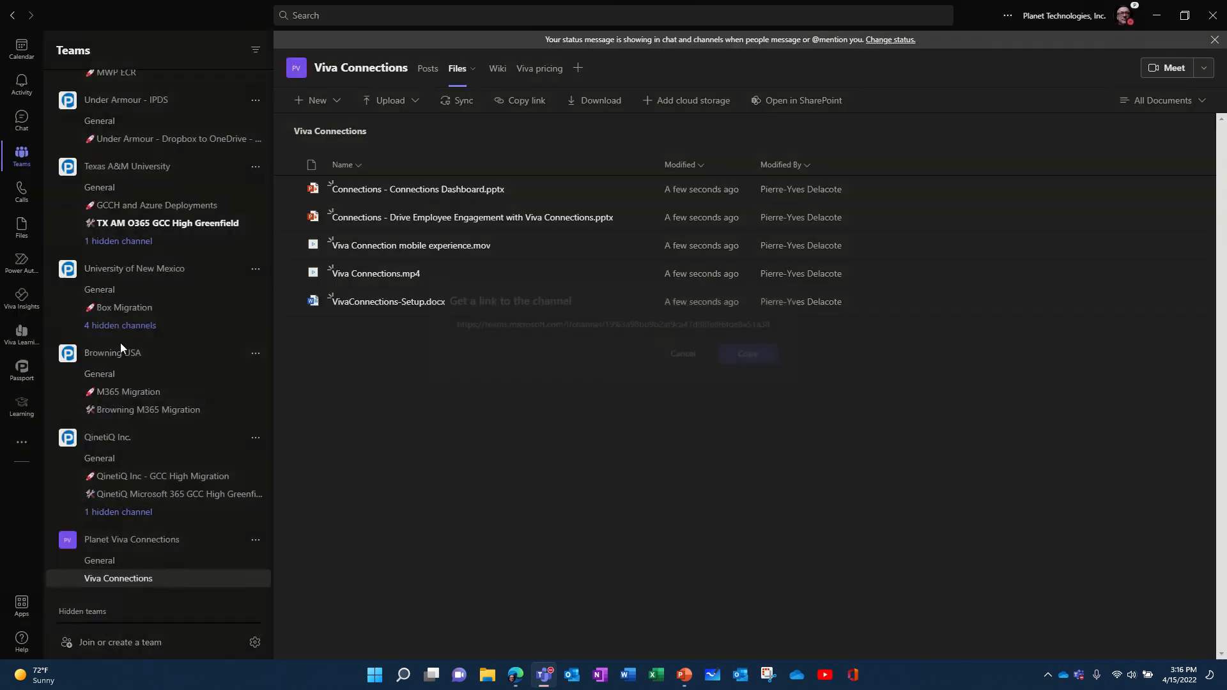
# Step: Draft a new conversation in the original Planet Viva team's Viva Connections channel reading "Here is the new channel", followed by the copied channel link
pyautogui.scroll(10, 119, 275)
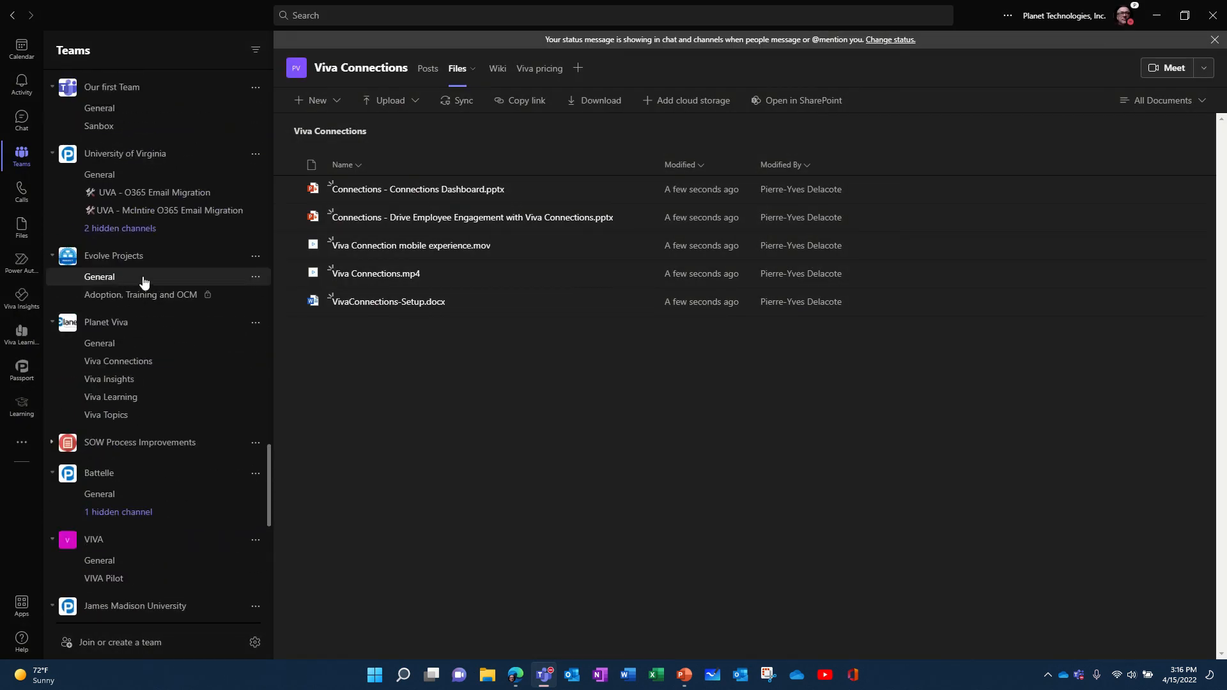
pyautogui.click(128, 362)
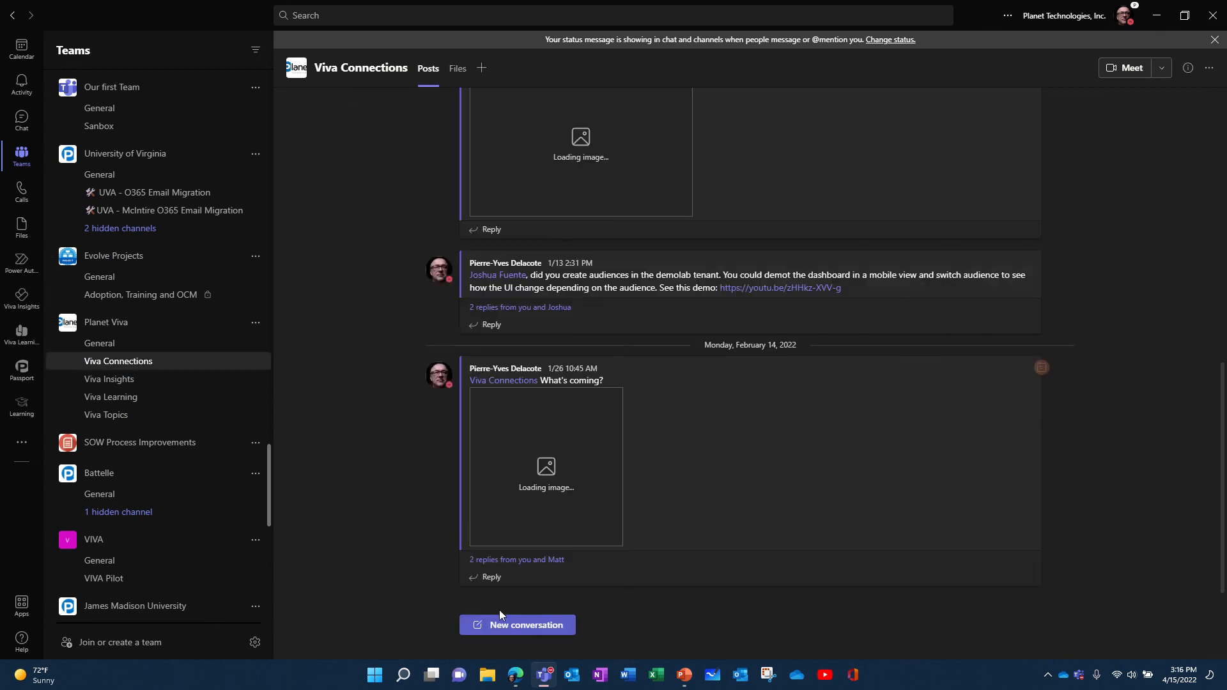
pyautogui.click(508, 619)
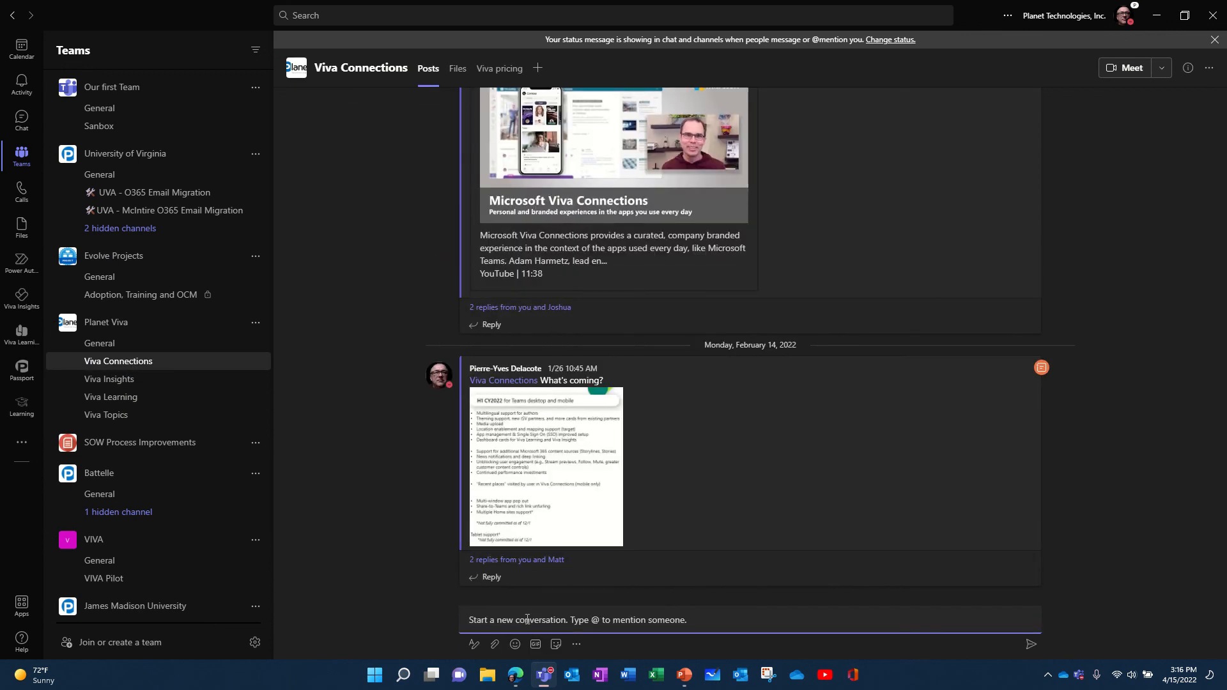
pyautogui.write('Here is ')
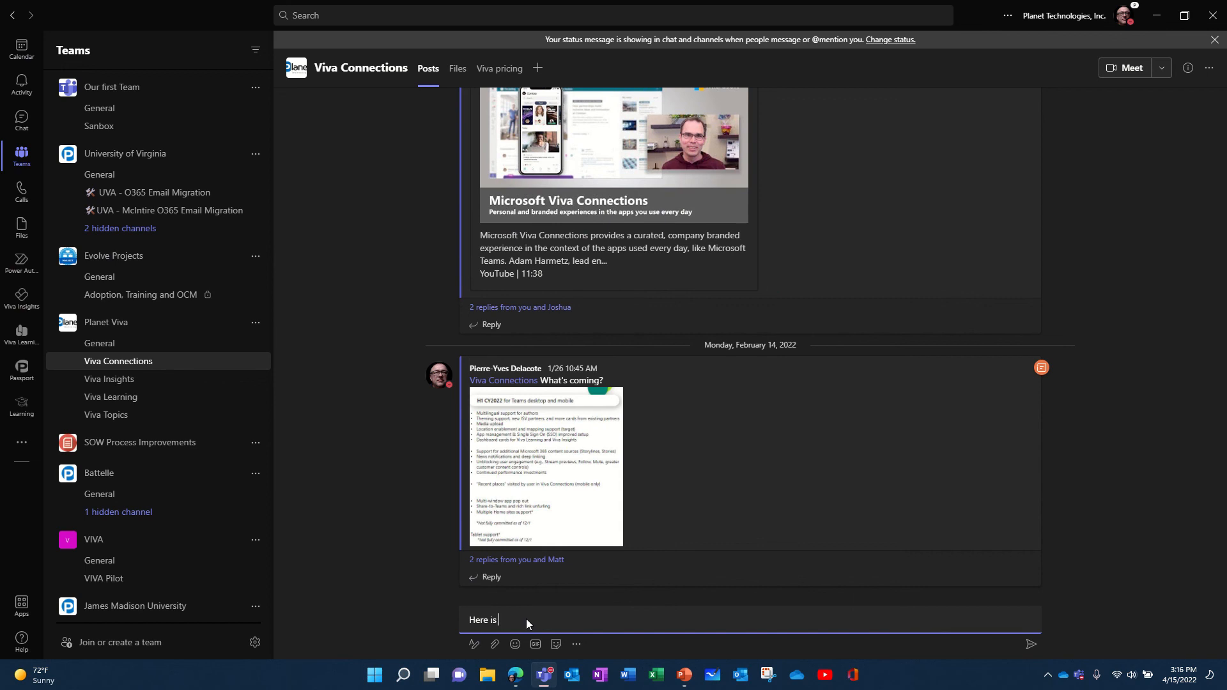
pyautogui.write('the new channel')
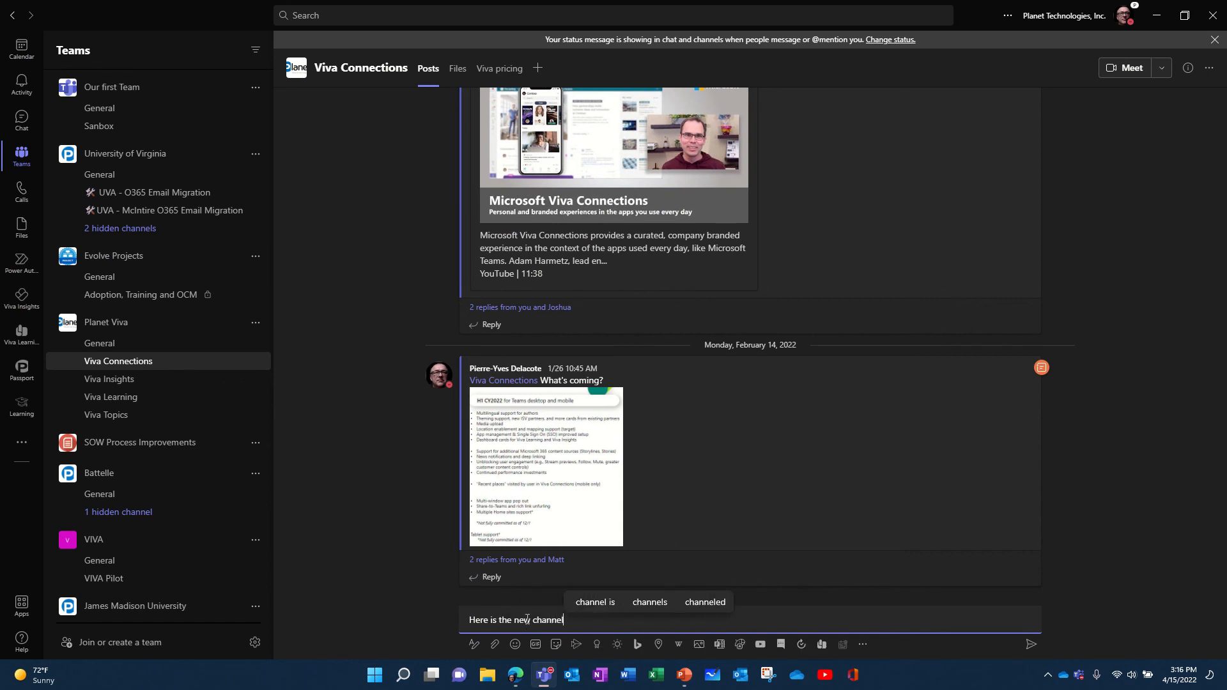
pyautogui.hotkey('shift', 'Return')
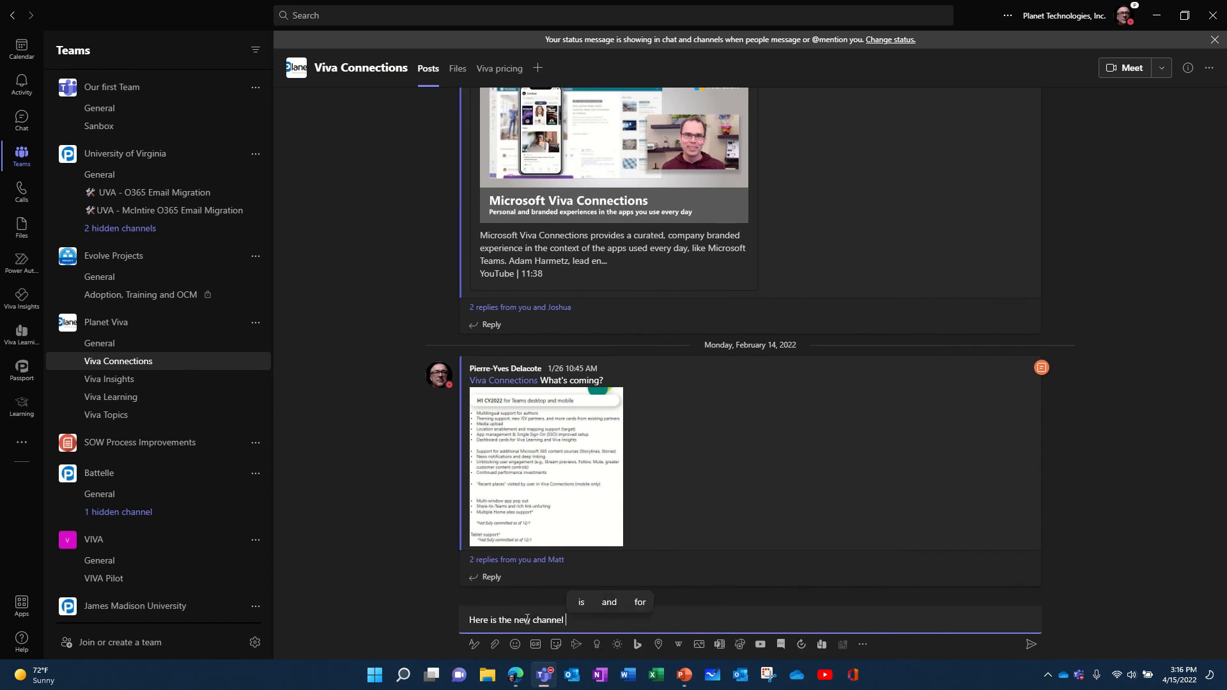
pyautogui.hotkey('ctrl', 'v')
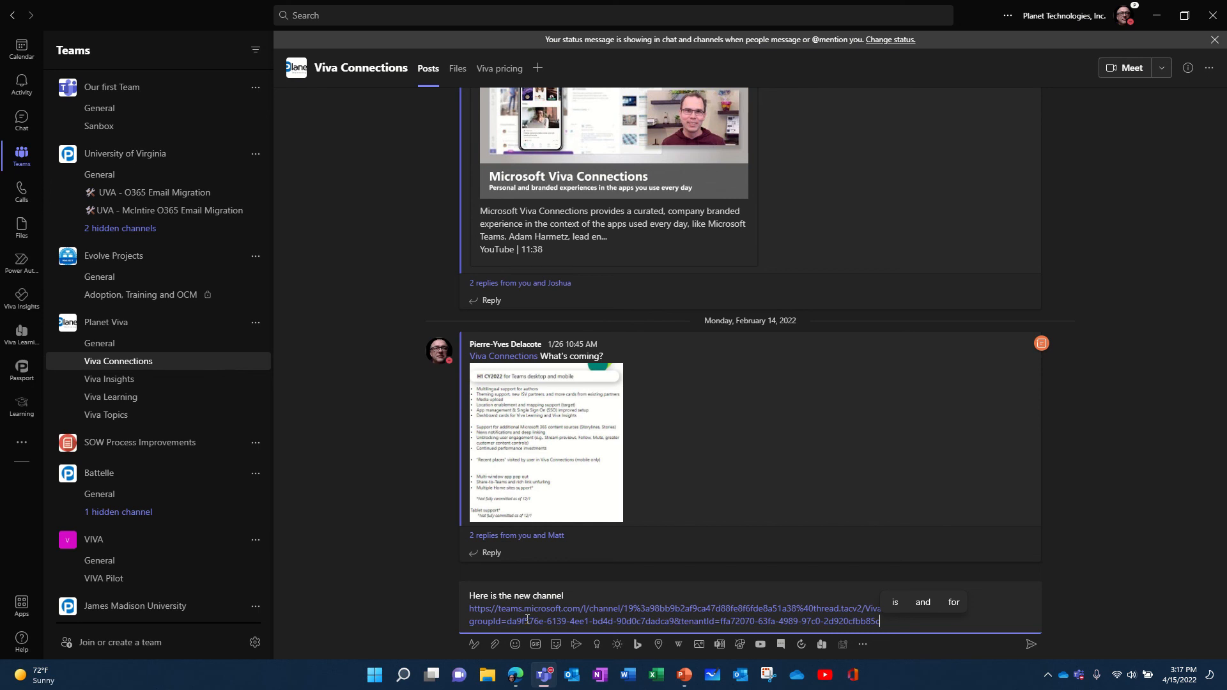
# Step: Copy the link to the original Planet Viva team's Viva Connections channel, leaving the drafted message unsent
pyautogui.scroll(-15, 206, 543)
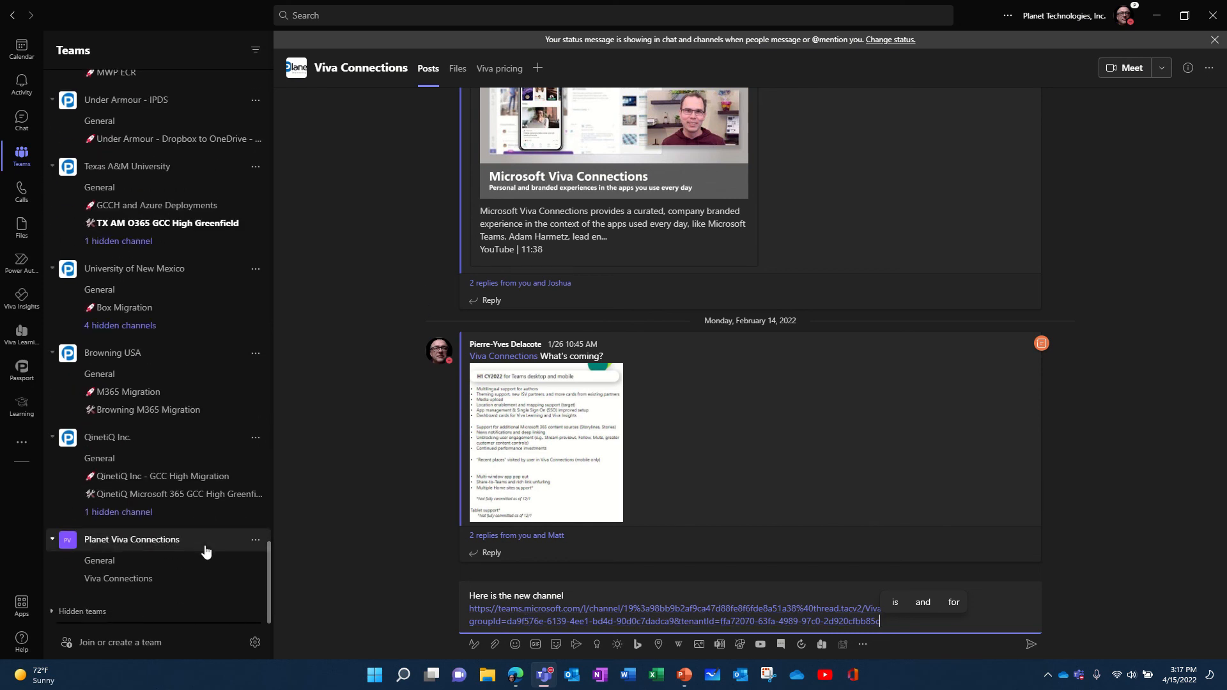
pyautogui.scroll(7, 203, 511)
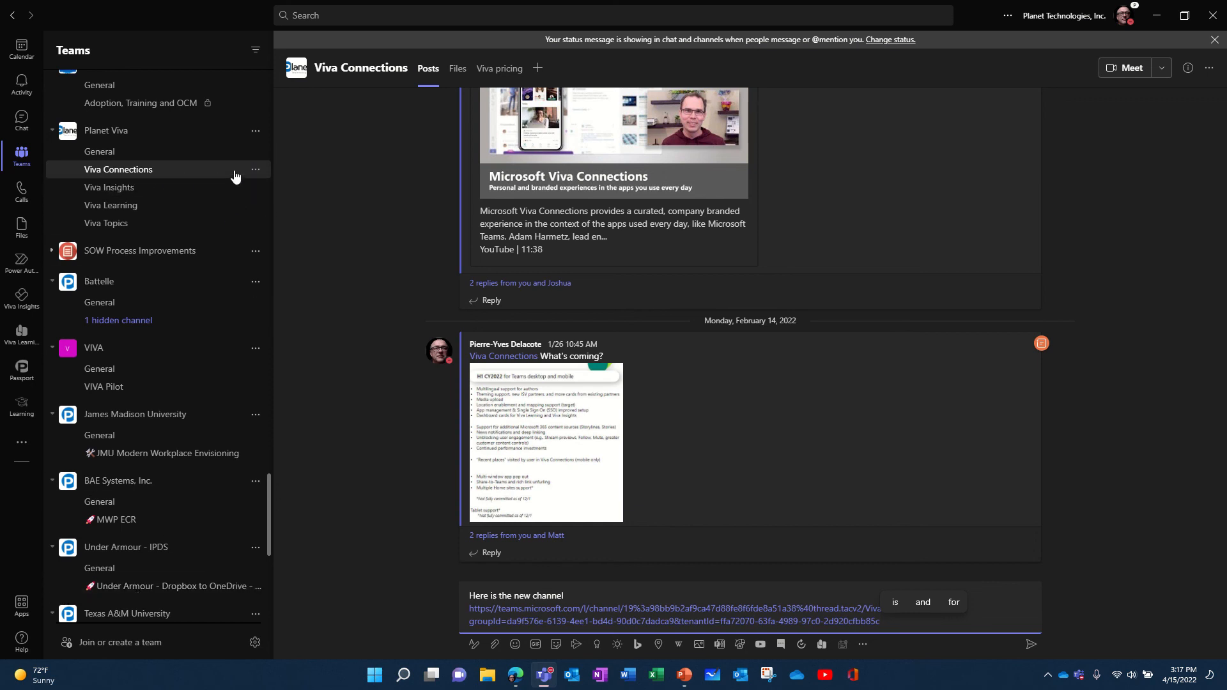
pyautogui.click(255, 170)
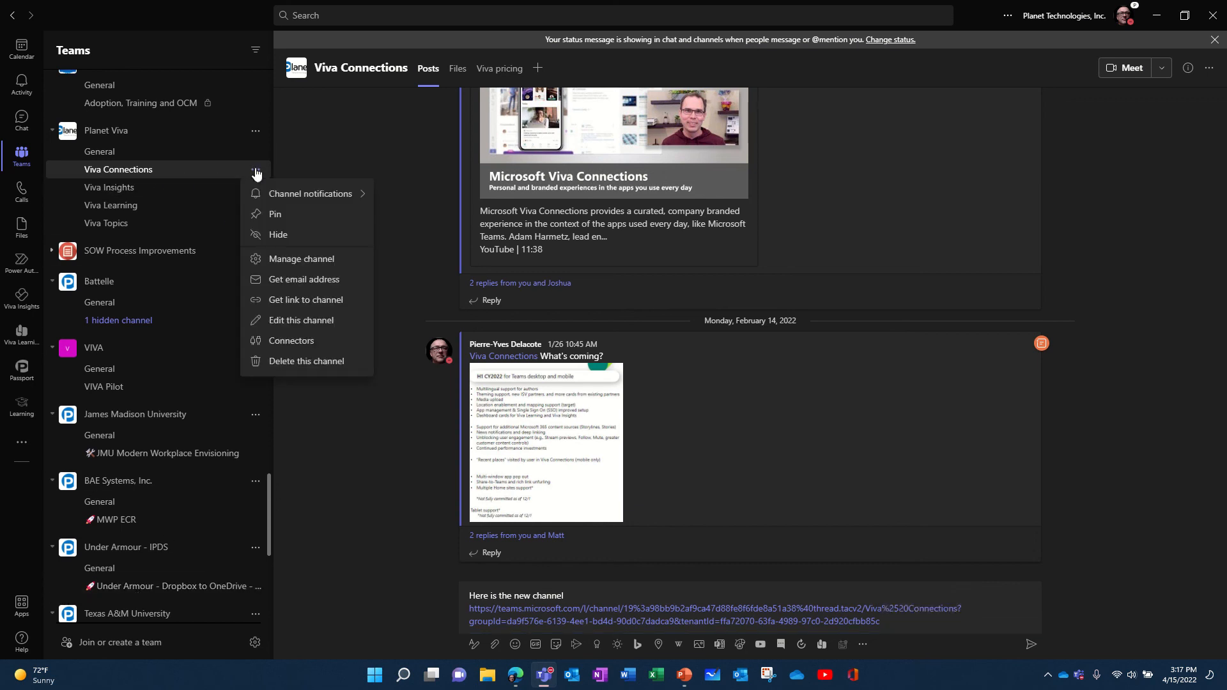
pyautogui.click(297, 302)
pyautogui.scroll(-5, 175, 525)
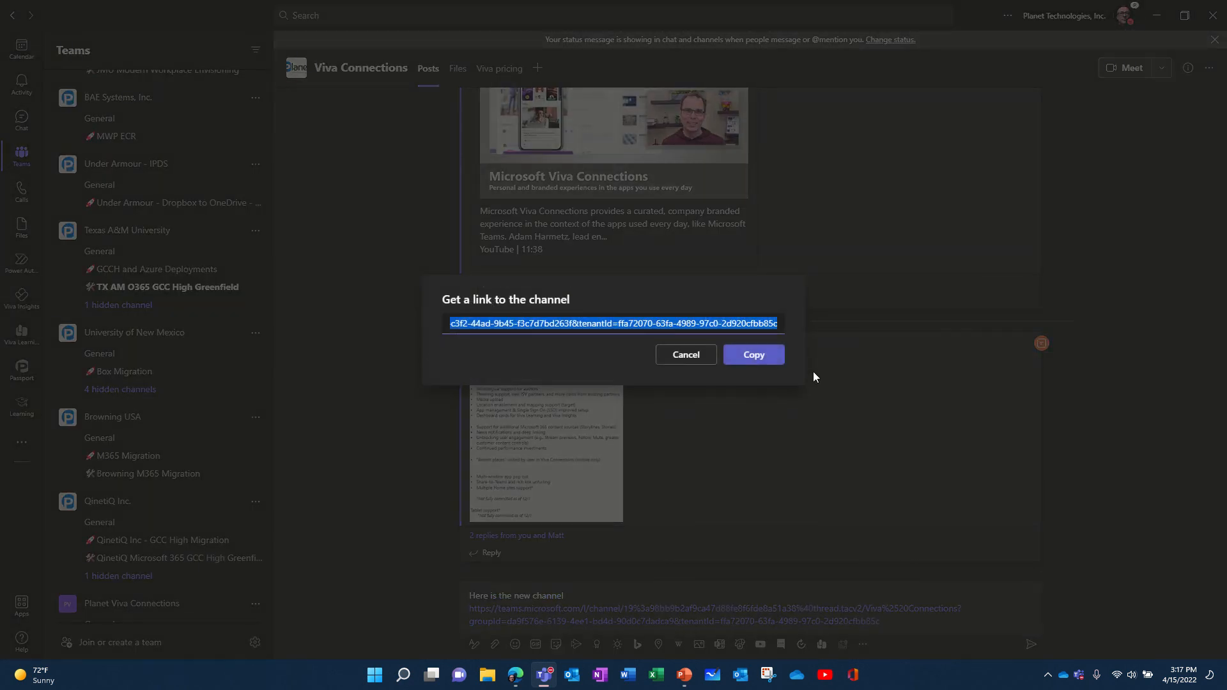
pyautogui.click(771, 358)
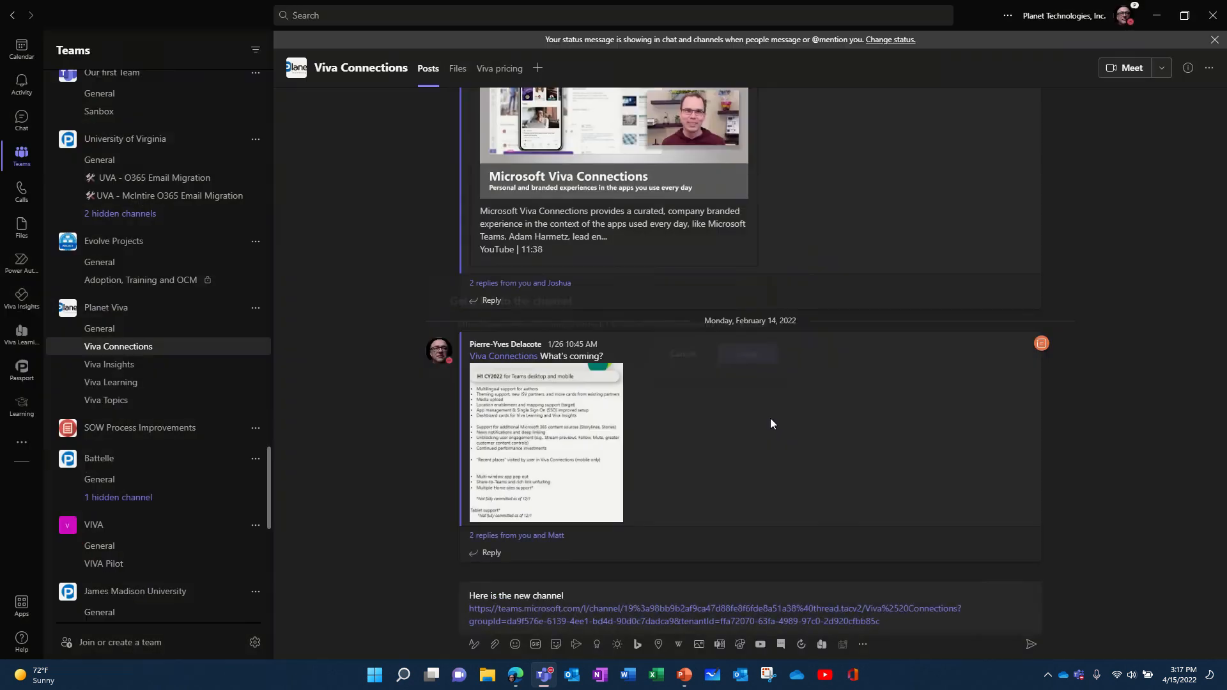
pyautogui.click(1019, 594)
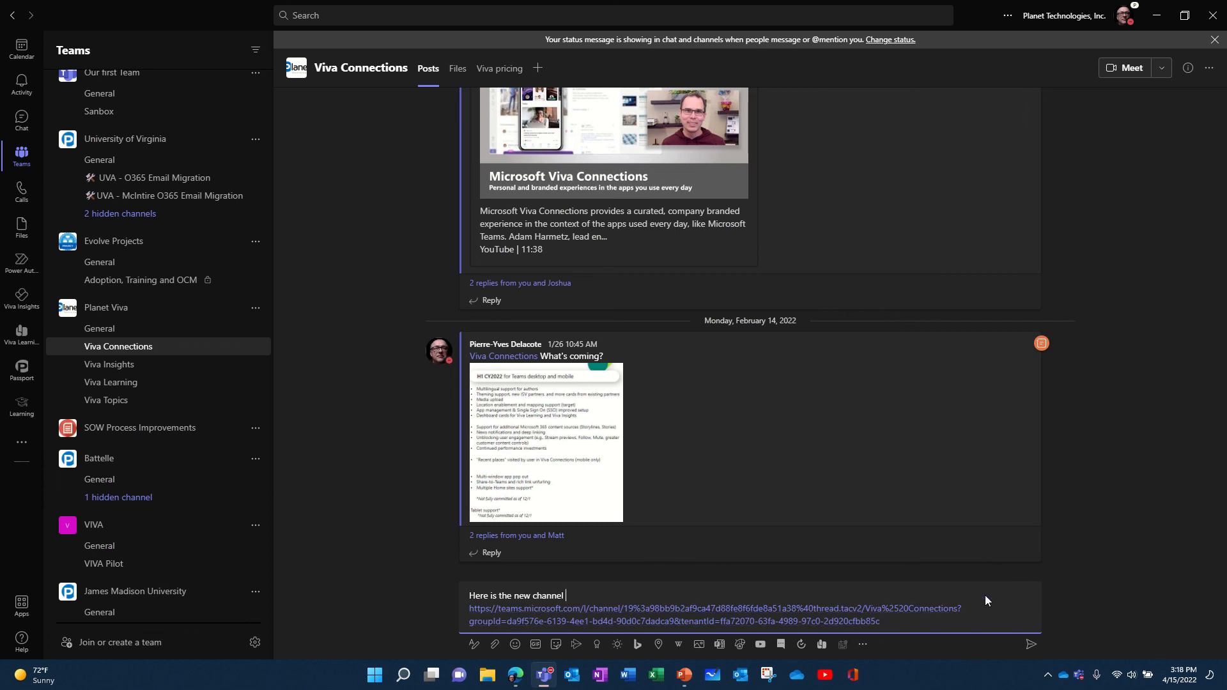
pyautogui.click(1143, 578)
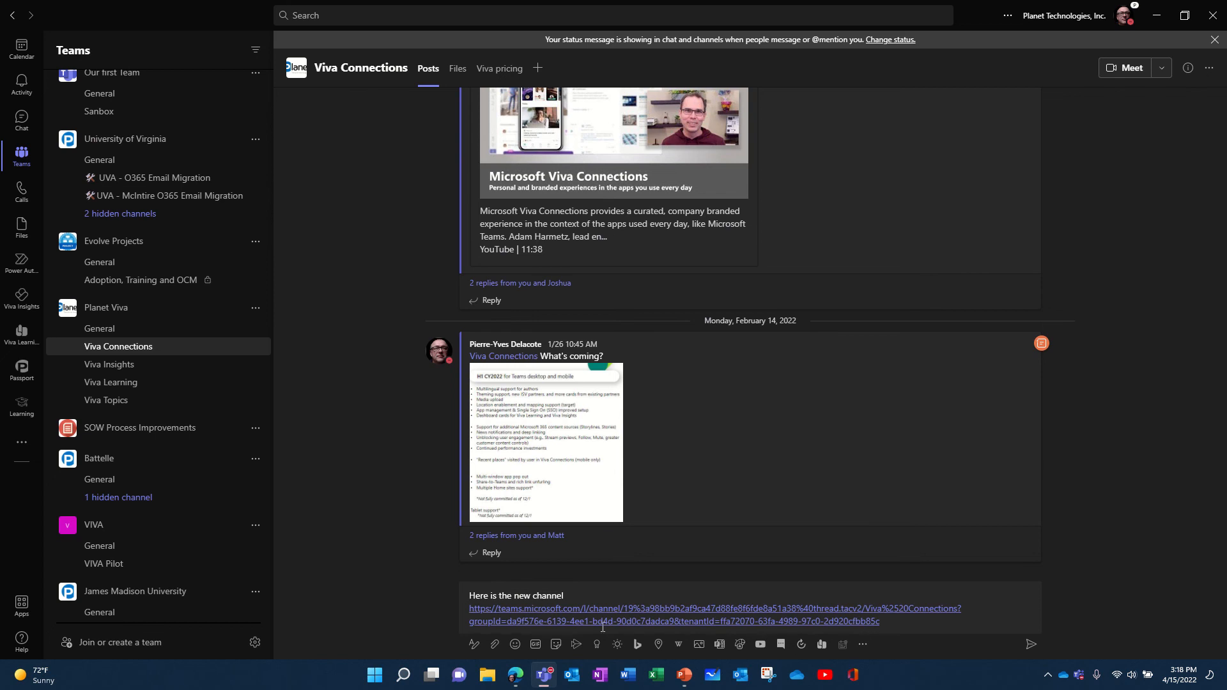
# Step: Post "Here are the previous messages:" followed by the copied channel link in the Planet Viva Connections team's Viva Connections channel
pyautogui.scroll(-6, 155, 596)
pyautogui.scroll(-3, 139, 600)
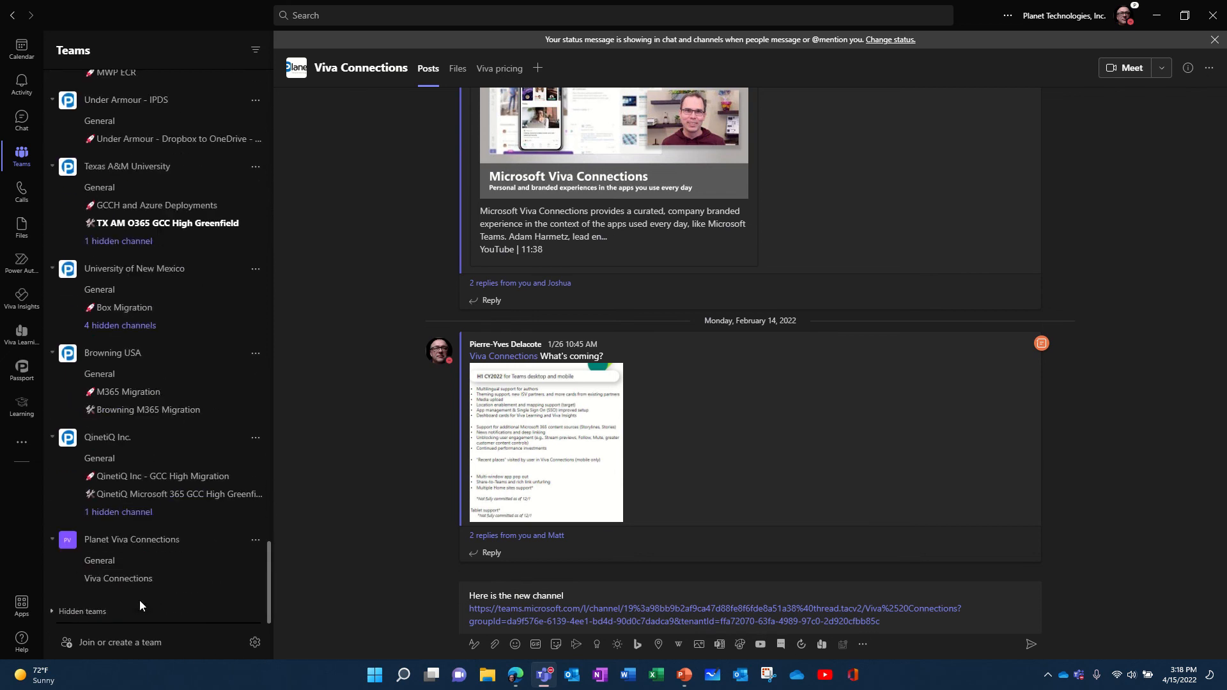
pyautogui.click(142, 579)
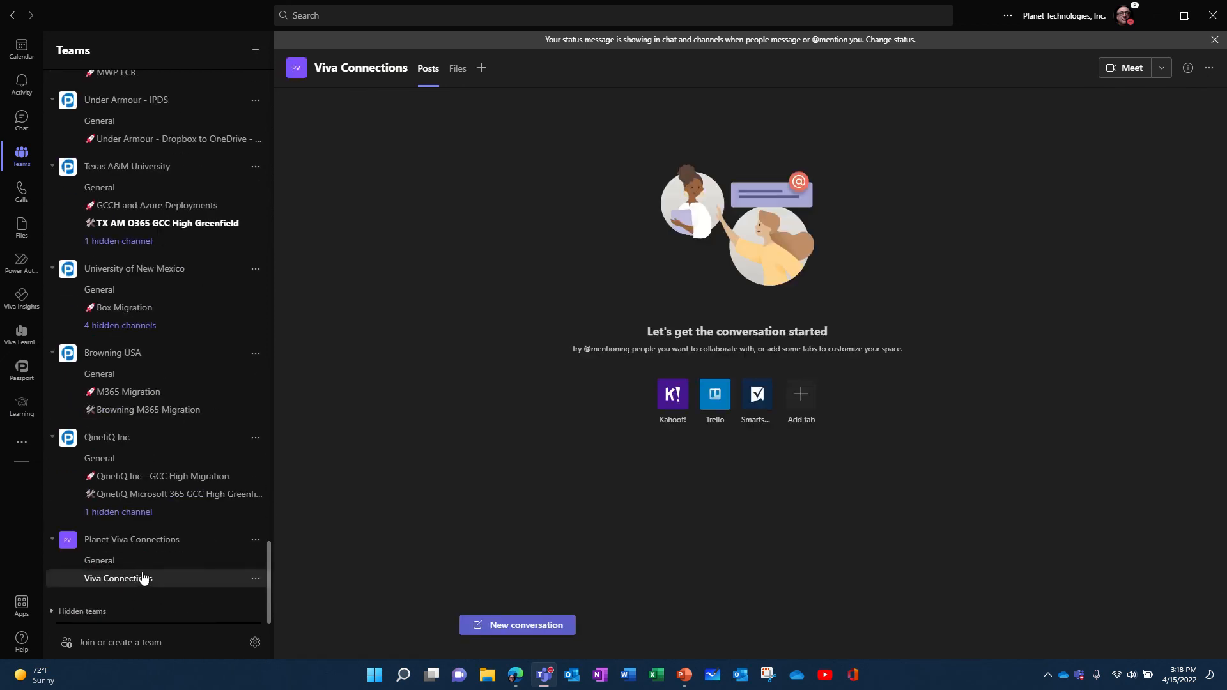
pyautogui.click(524, 626)
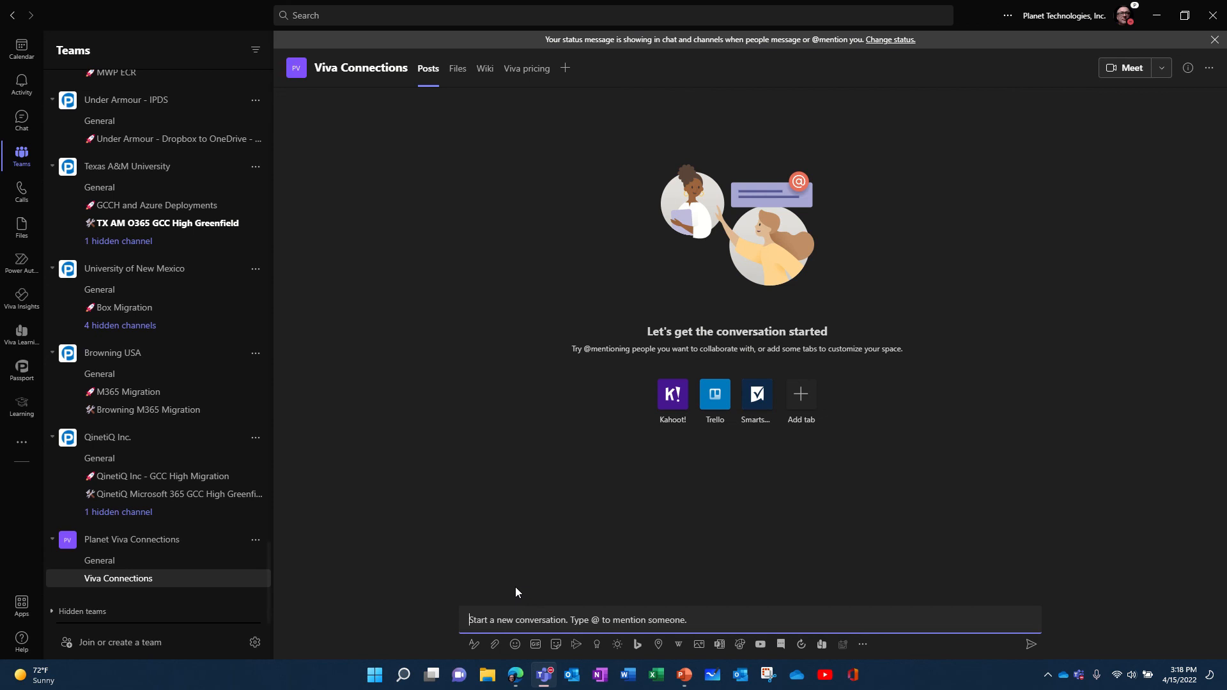
pyautogui.write('Her')
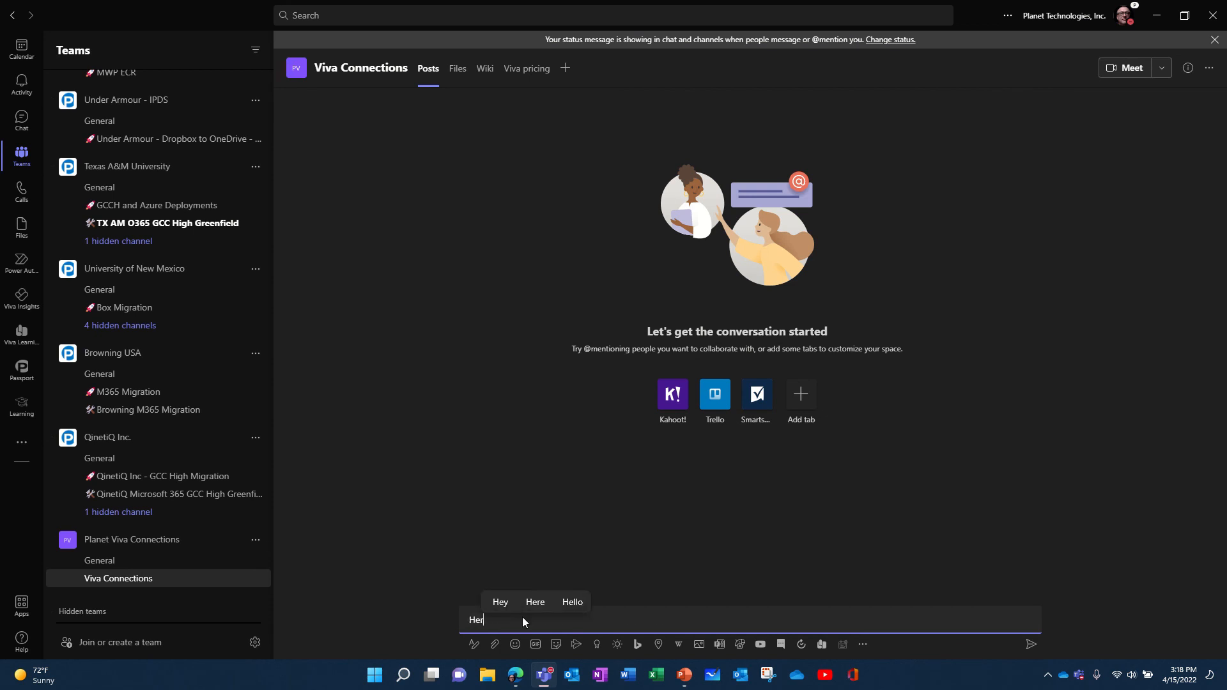
pyautogui.write('e ar')
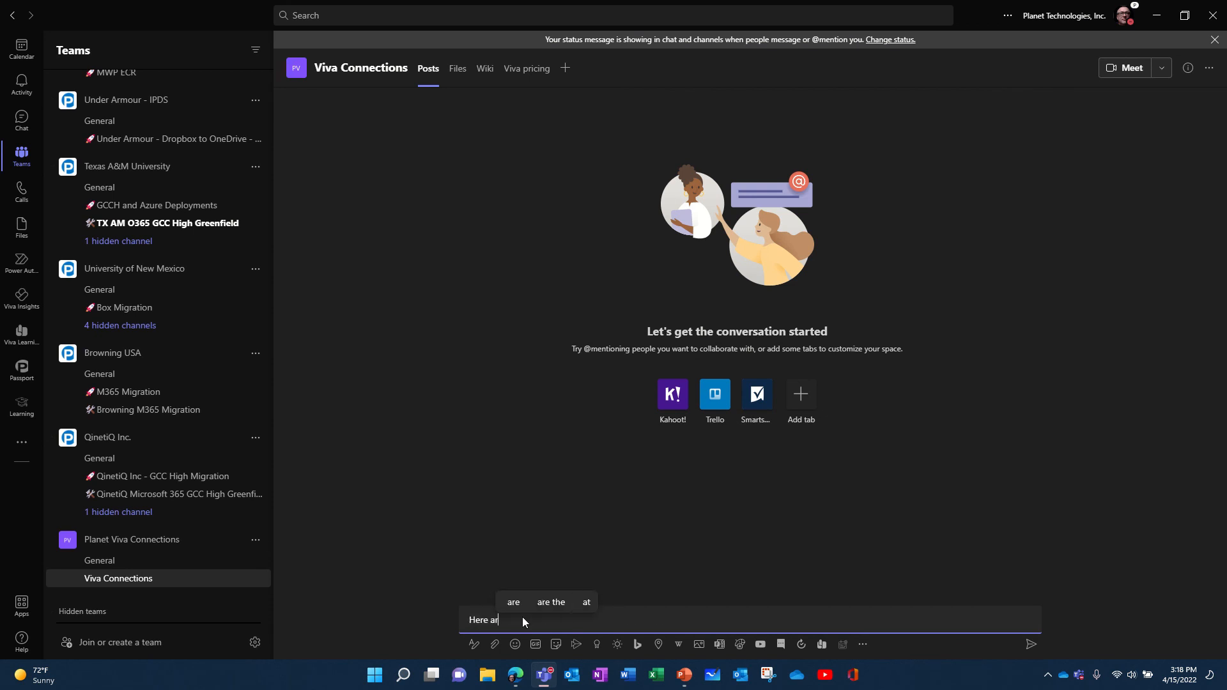
pyautogui.write('e the pre')
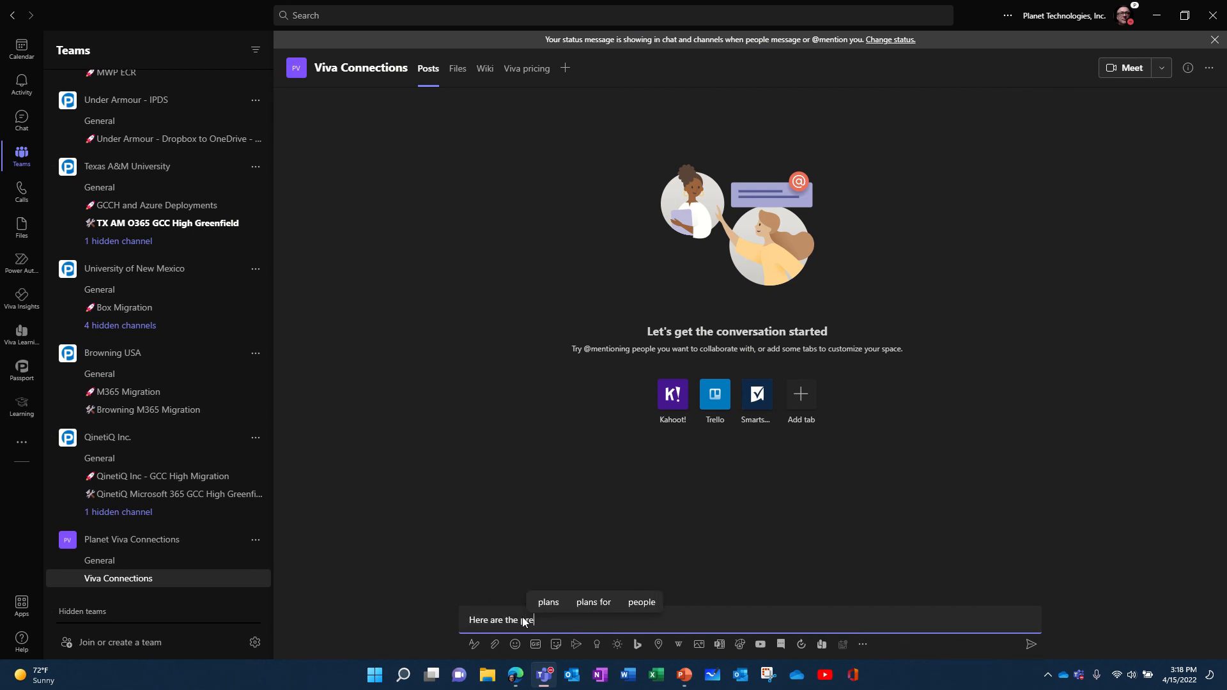
pyautogui.write('vious messages')
pyautogui.write(':')
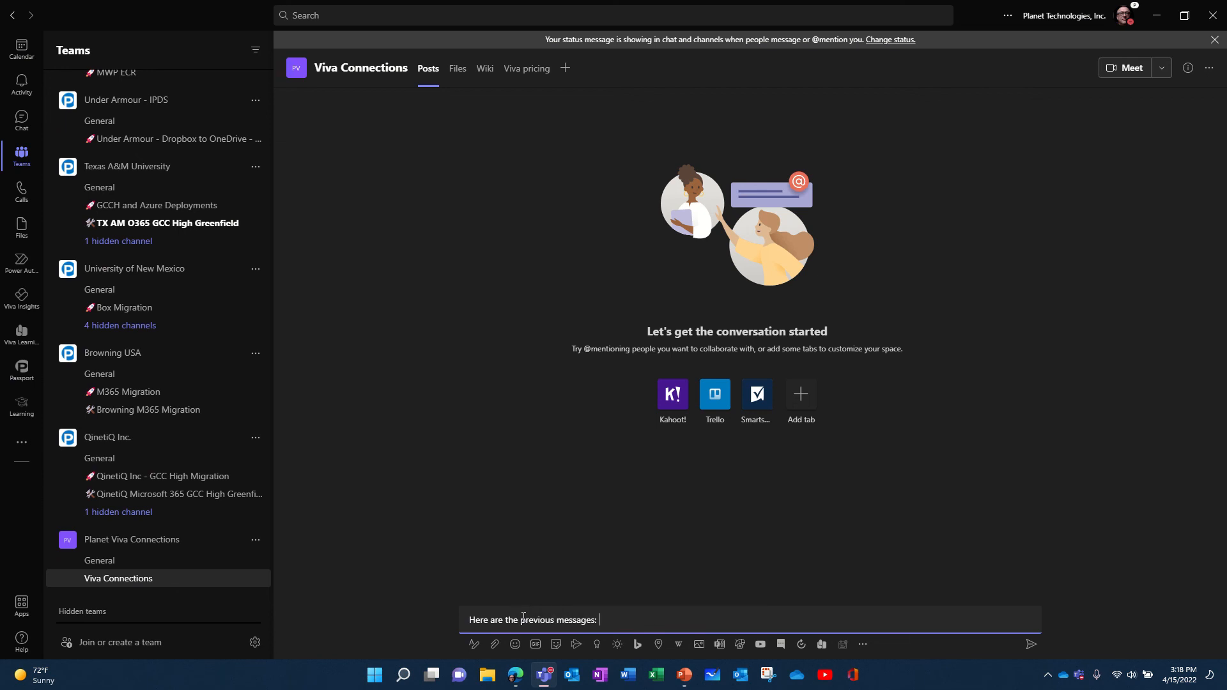
pyautogui.hotkey('ctrl', 'v')
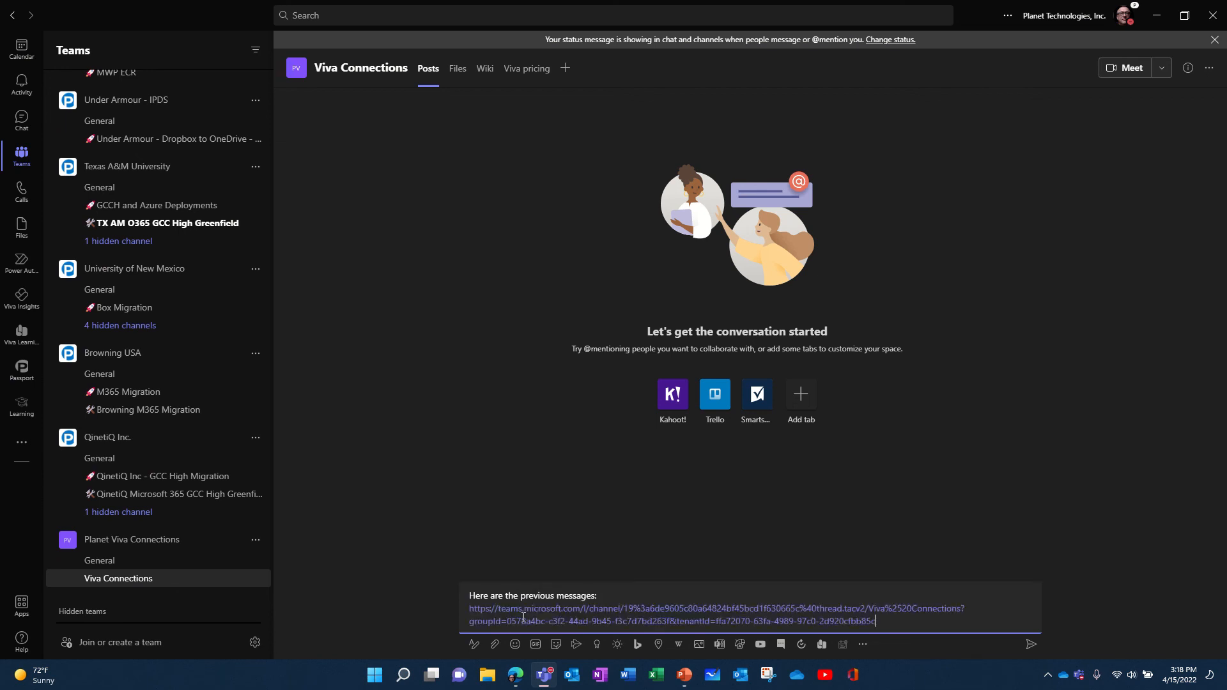
pyautogui.click(1030, 643)
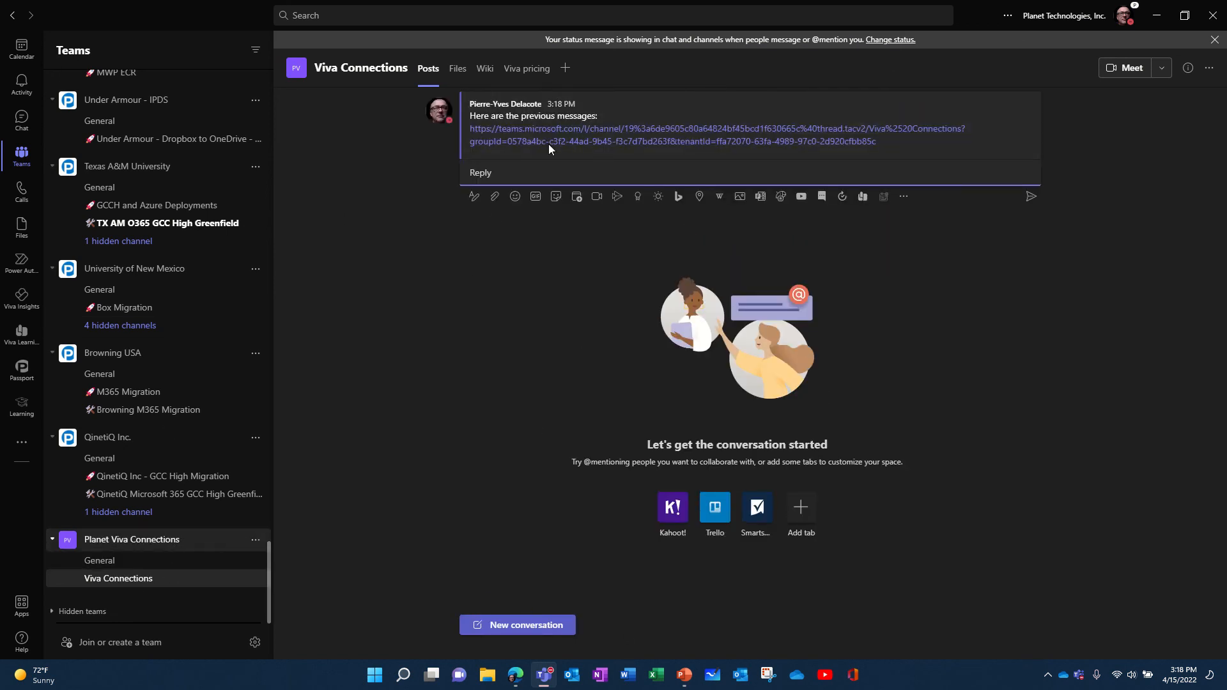
# Step: Follow the posted link to the original Viva Connections channel and discard the unsent "Here is the new channel" draft
pyautogui.click(625, 142)
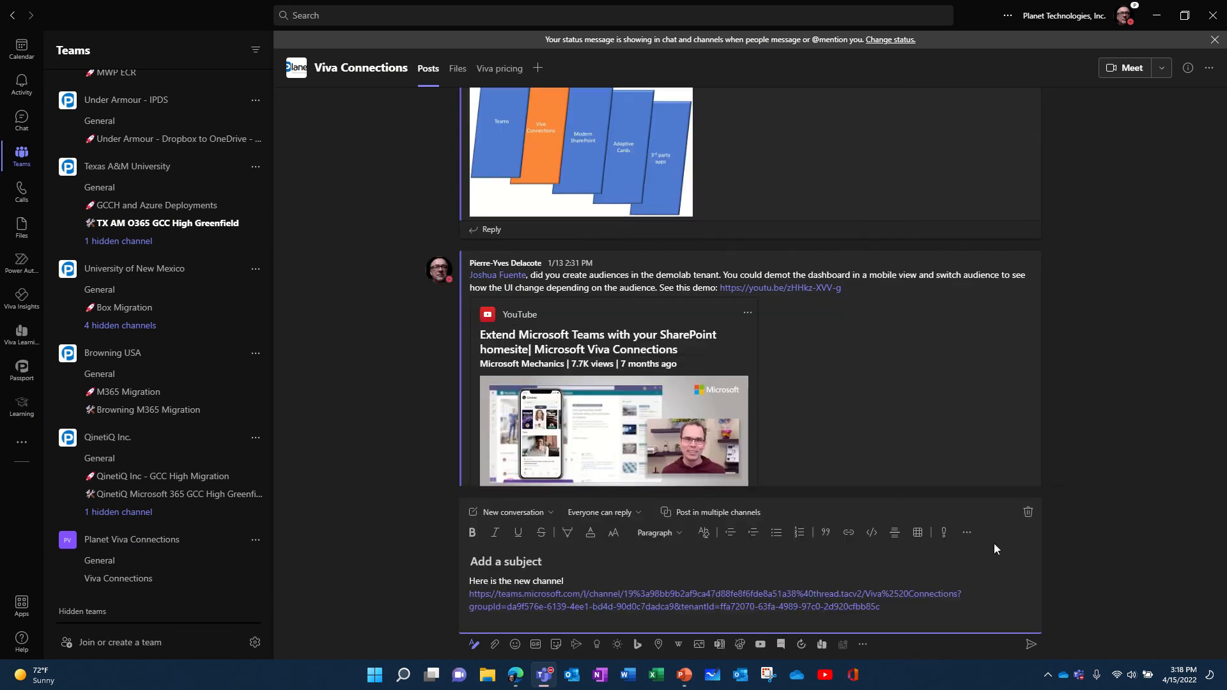
pyautogui.click(1028, 513)
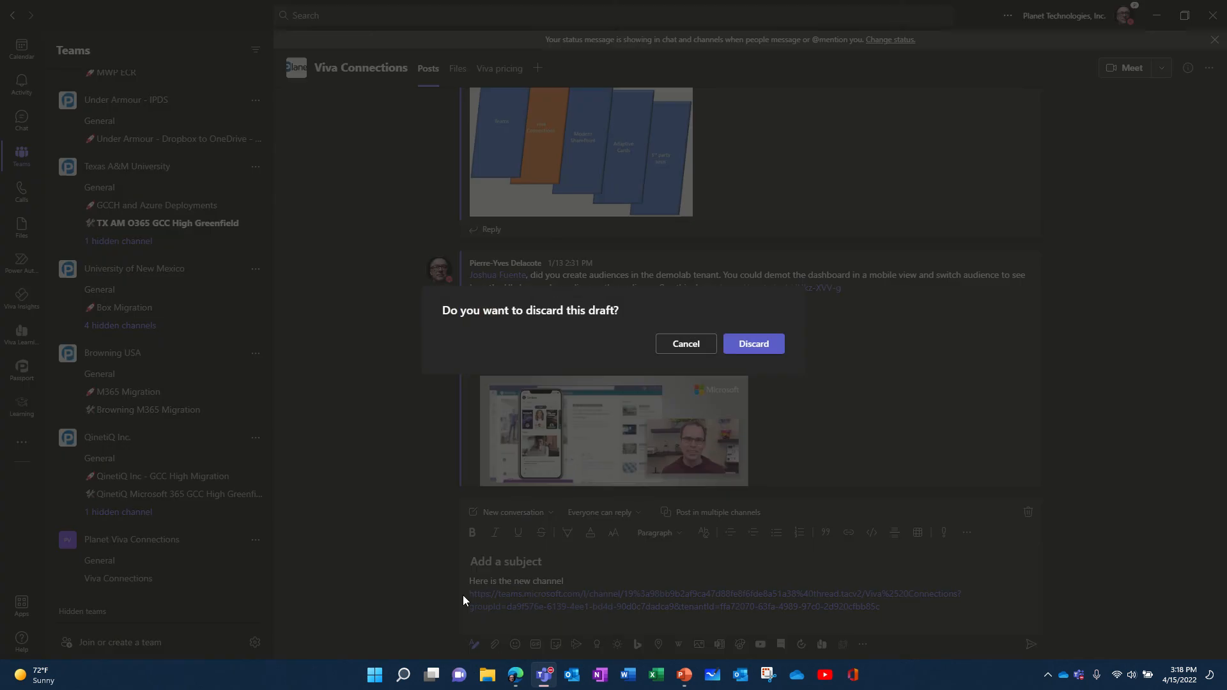